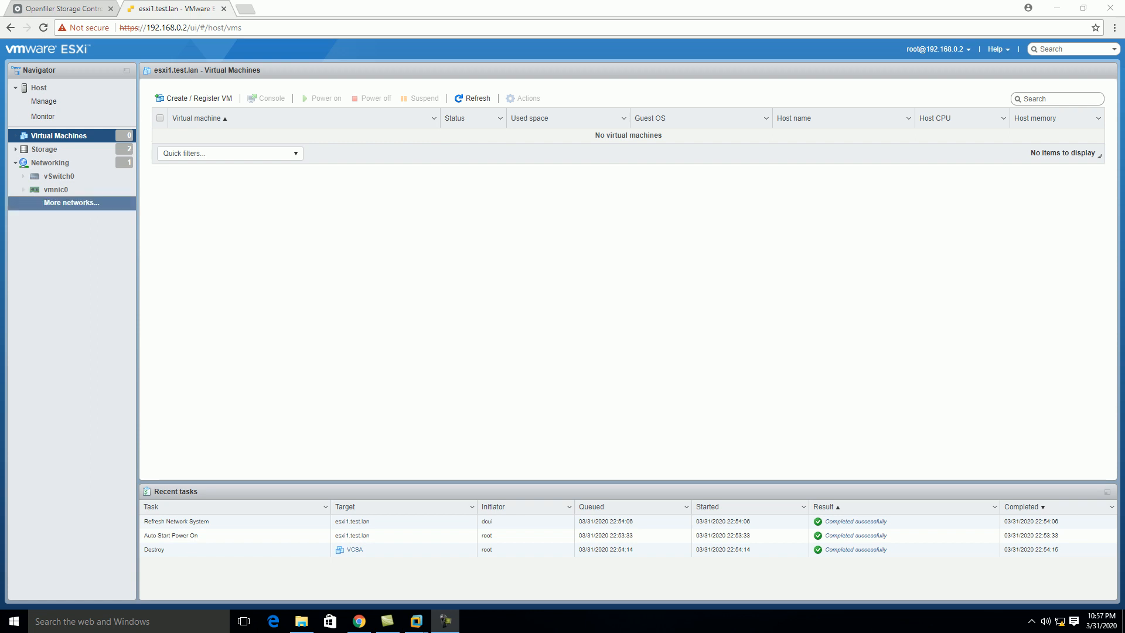
Show the host's Storage page listing datastore1 and the iscsi datastore
click(47, 150)
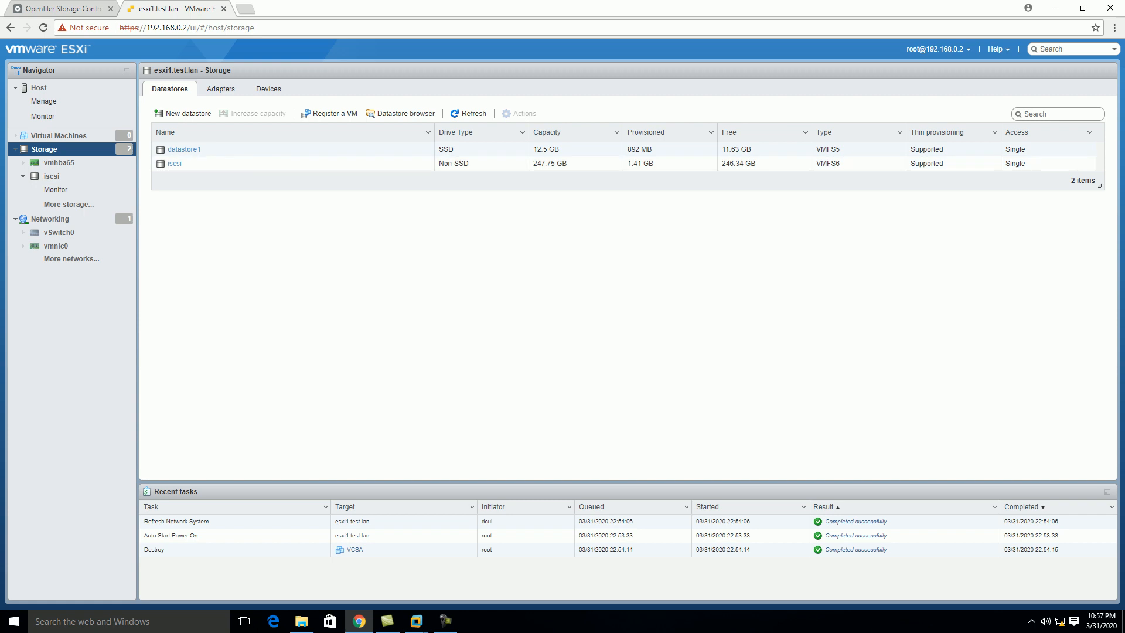
Switch to the ESXi1 virtual machine console in VMware Workstation
mouse_move(416, 621)
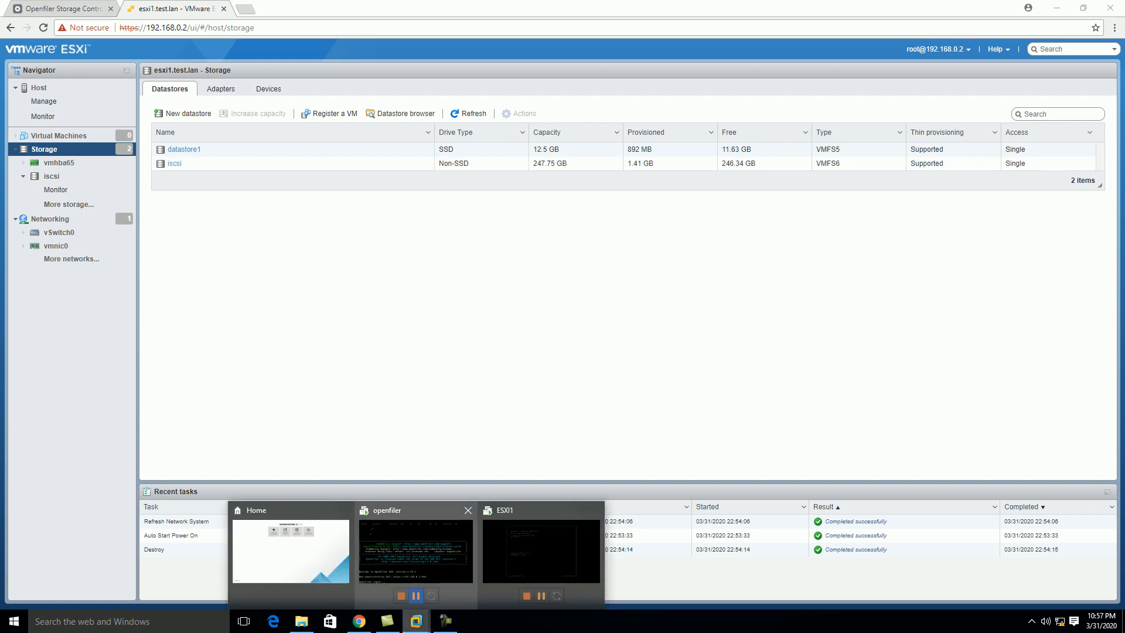
click(541, 551)
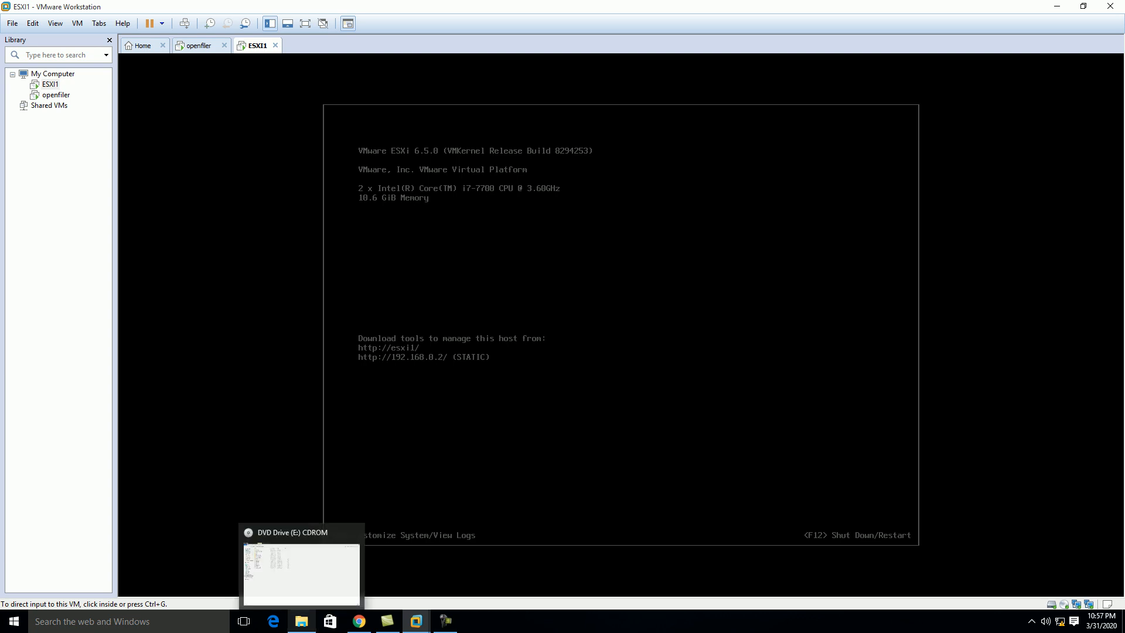
Run the installer in the DVD's vcsa-ui-installer\win32 folder as administrator
click(303, 566)
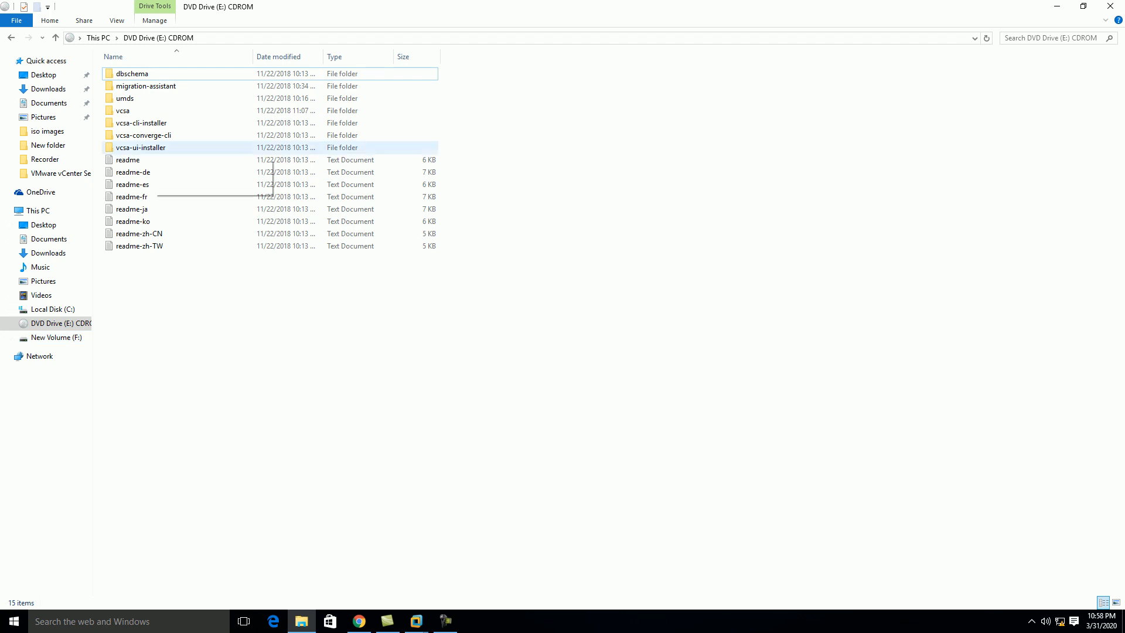
double_click(146, 148)
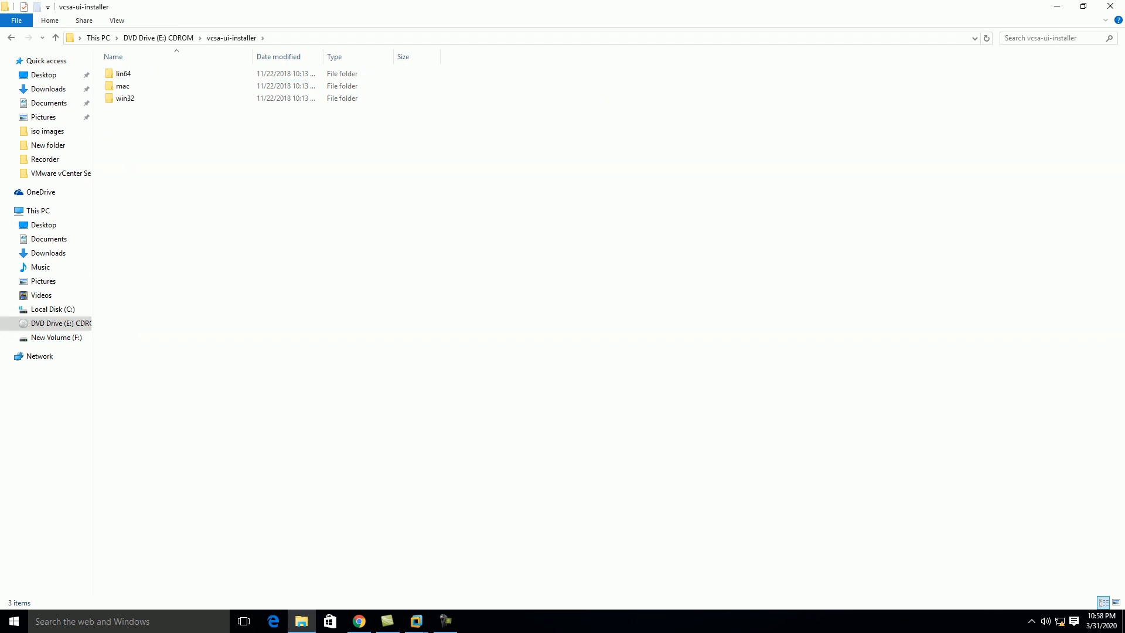
double_click(124, 98)
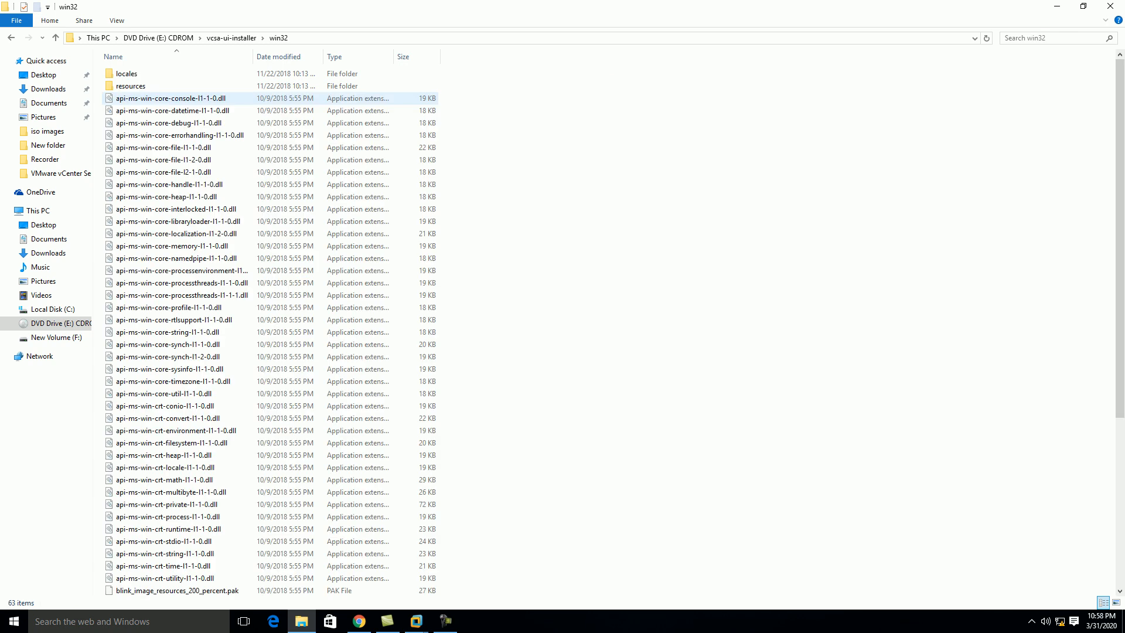
scroll(270, 328, down, 4)
scroll(270, 329, down, 3)
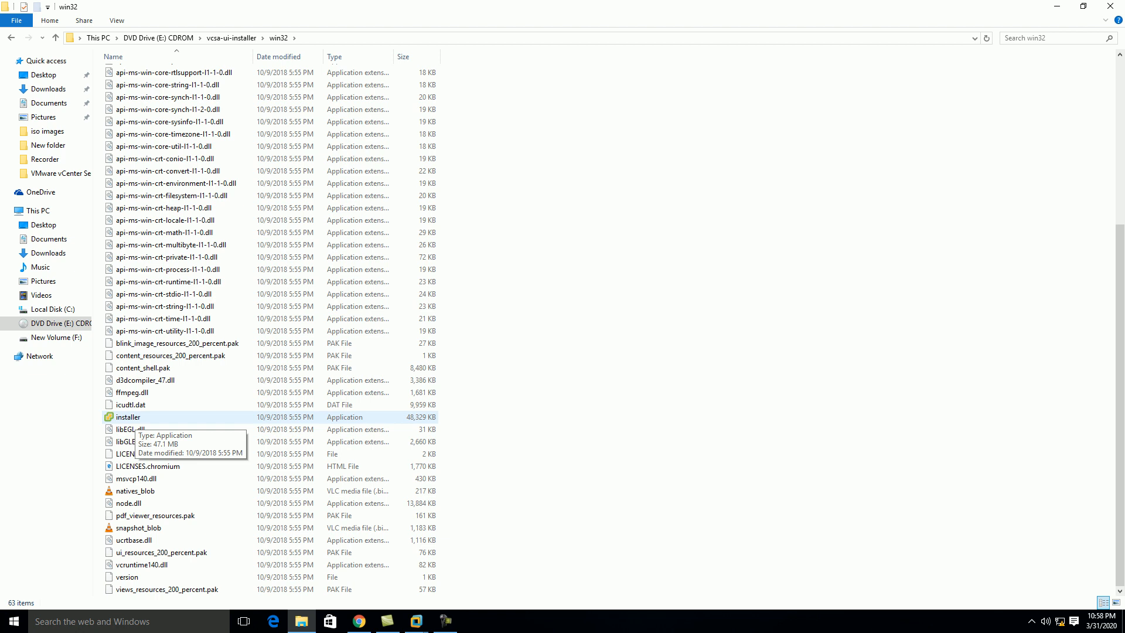
right_click(132, 418)
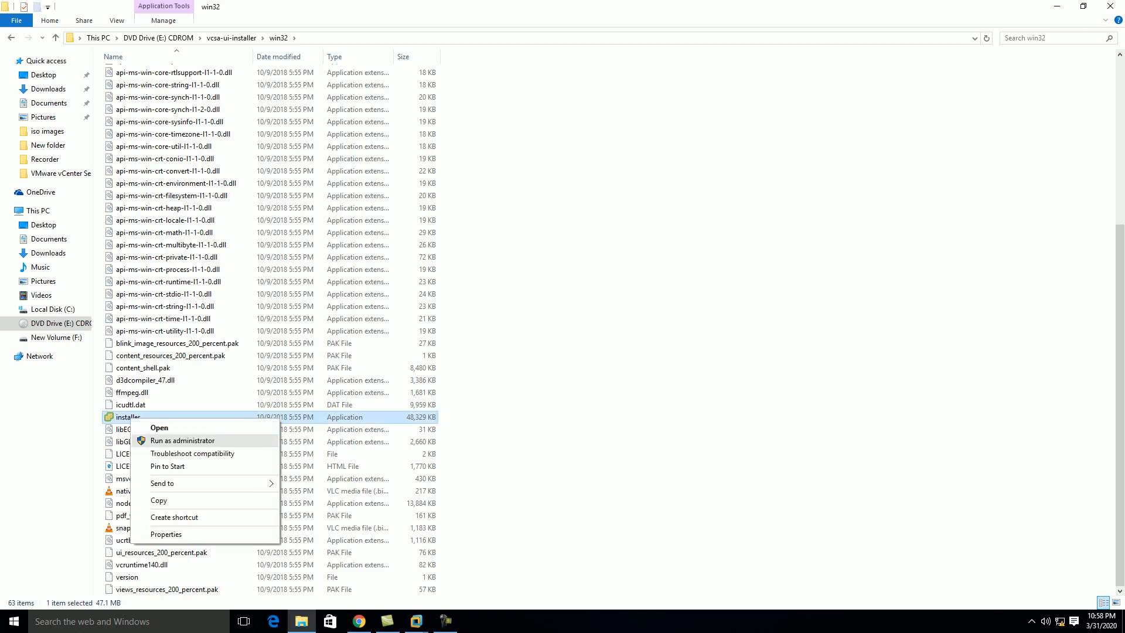
click(183, 440)
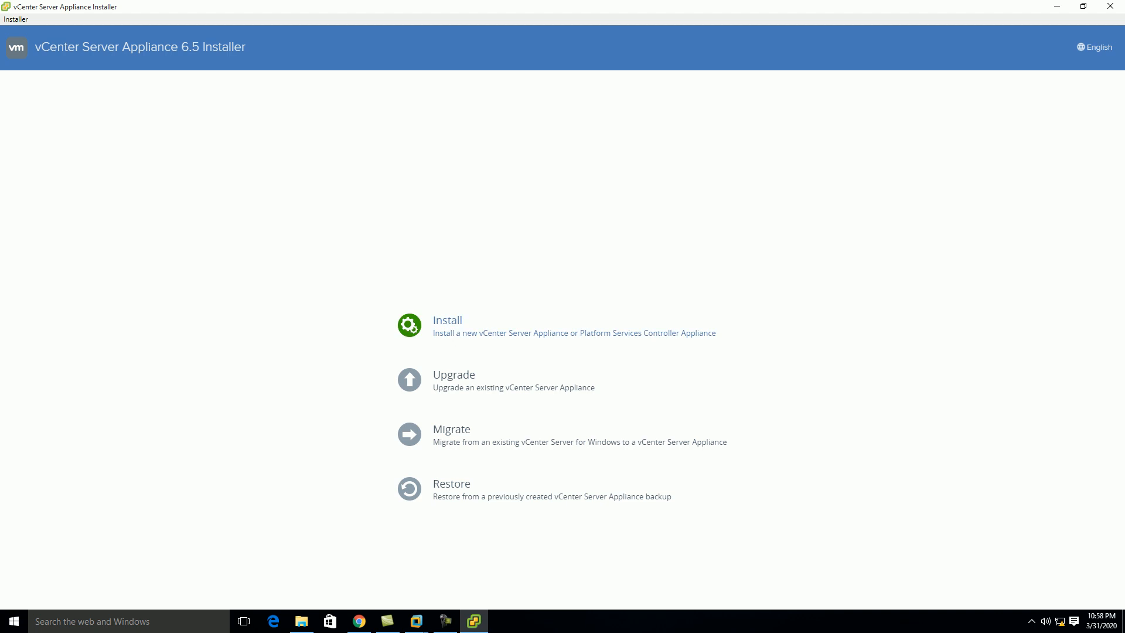
Start a new Install, accept the EULA, and keep Embedded Platform Services Controller
click(448, 321)
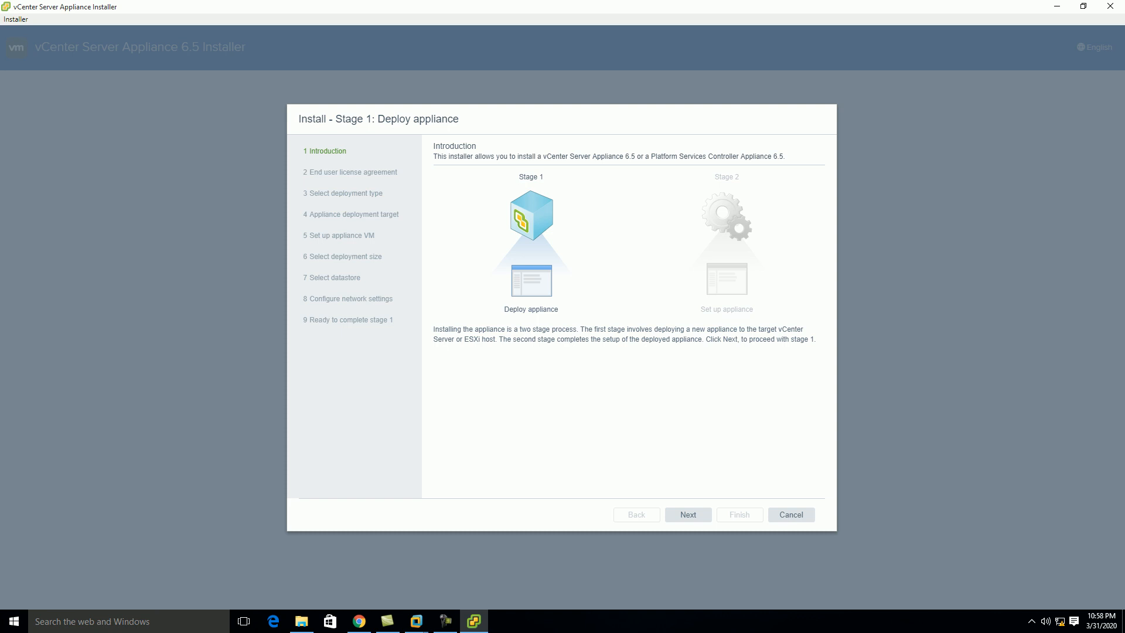
click(691, 518)
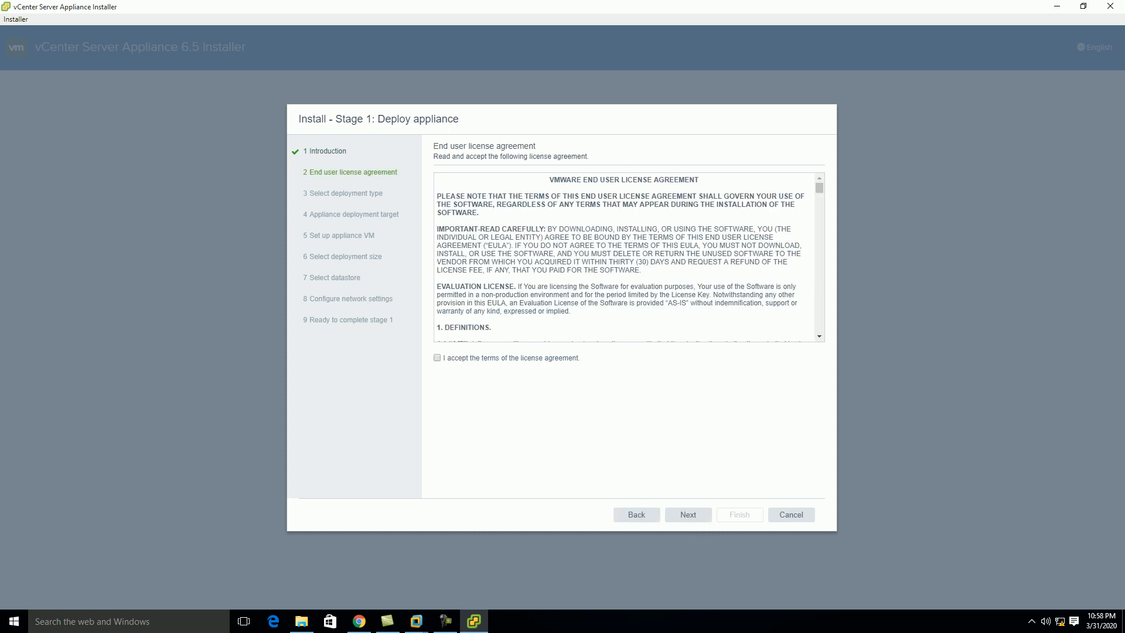
click(689, 516)
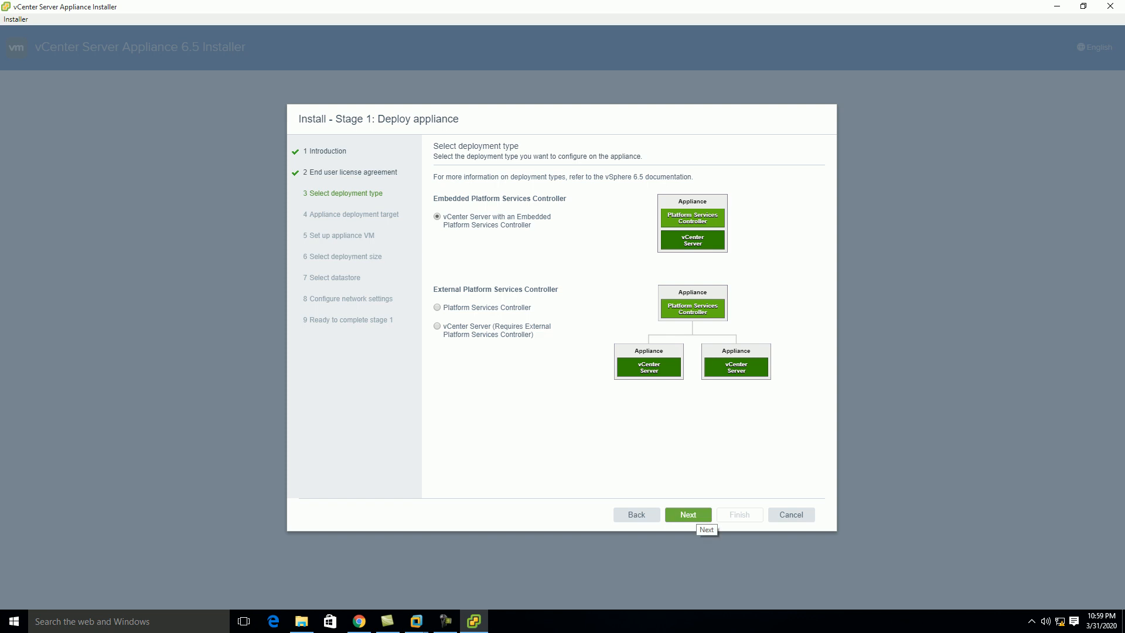
click(696, 518)
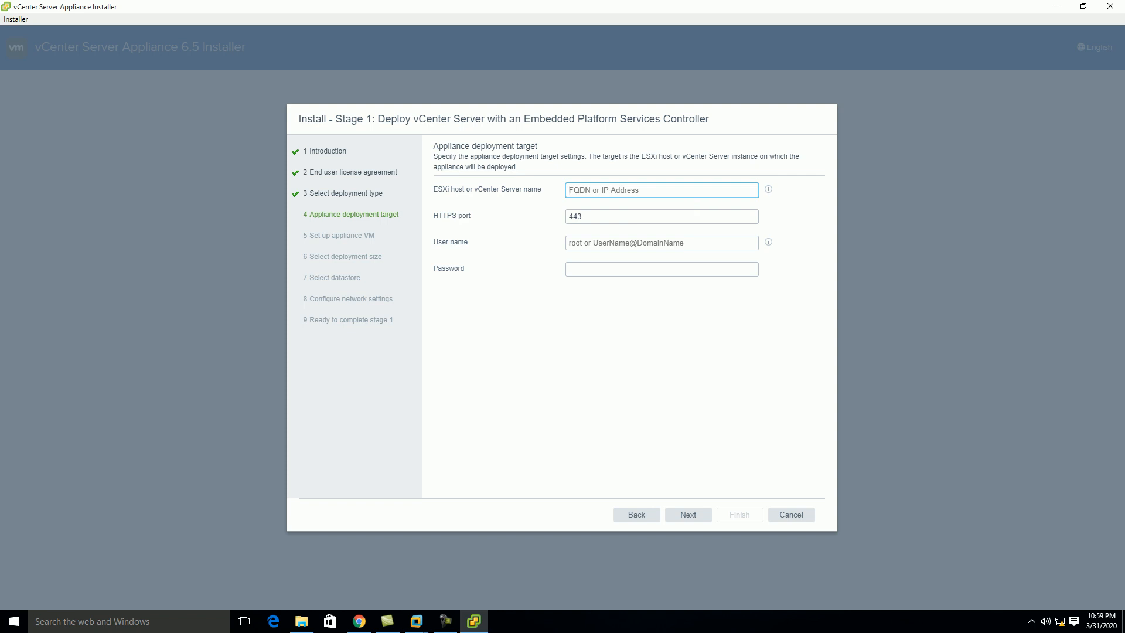
Target ESXi host 192.168.0.2 as root with its password, accepting the certificate warning
text(192.168.0.2)
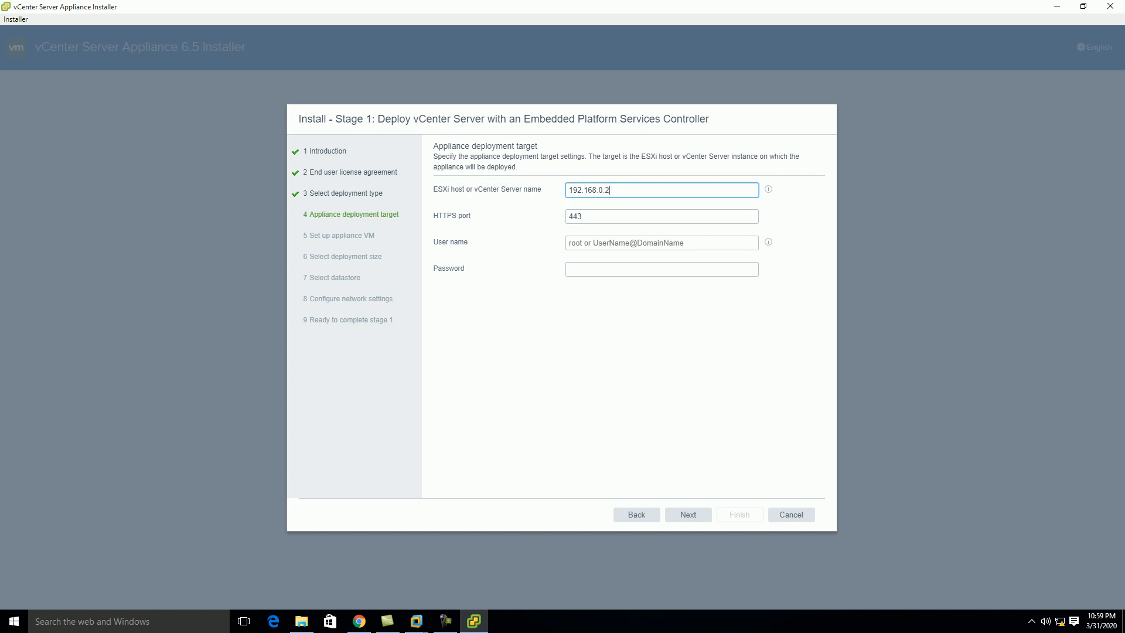
click(621, 243)
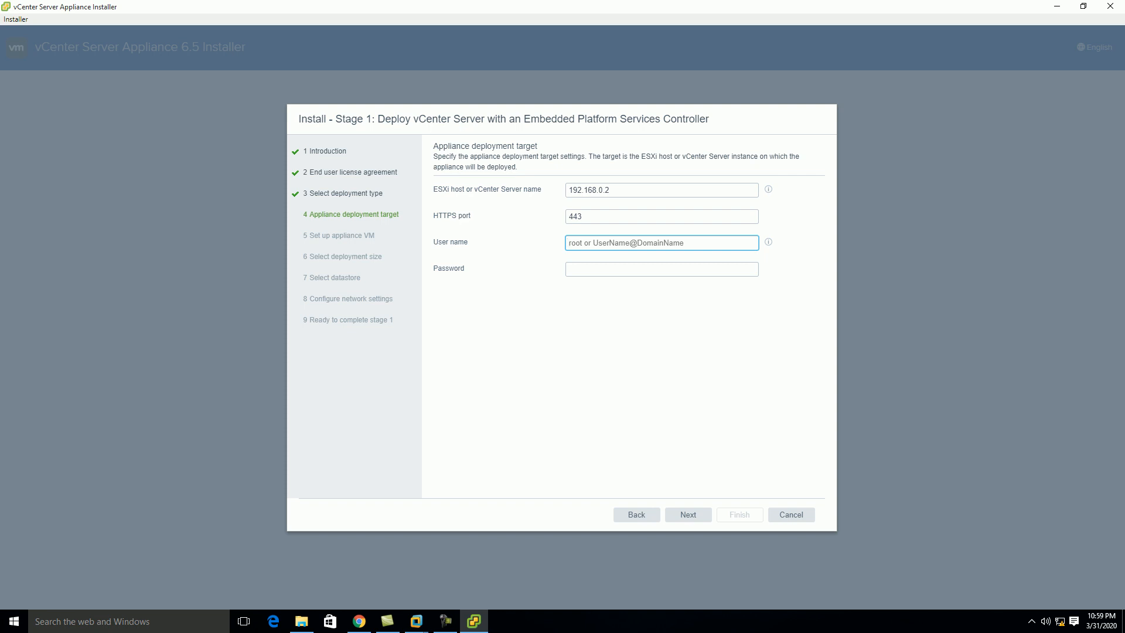
text(root)
key(Tab)
text(VMware1)
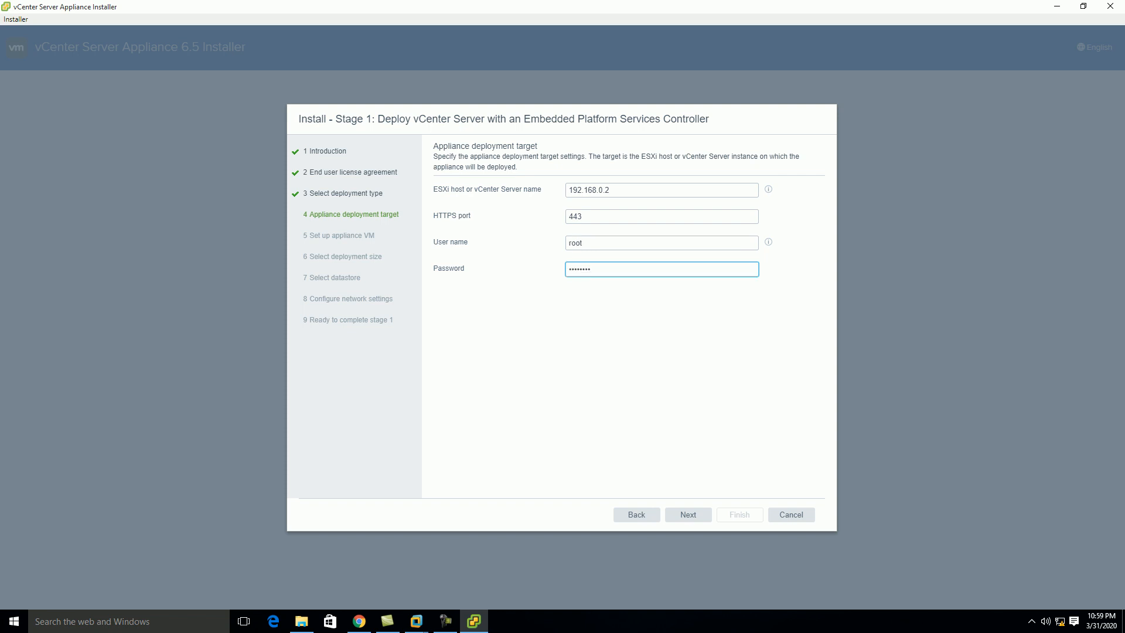
click(689, 515)
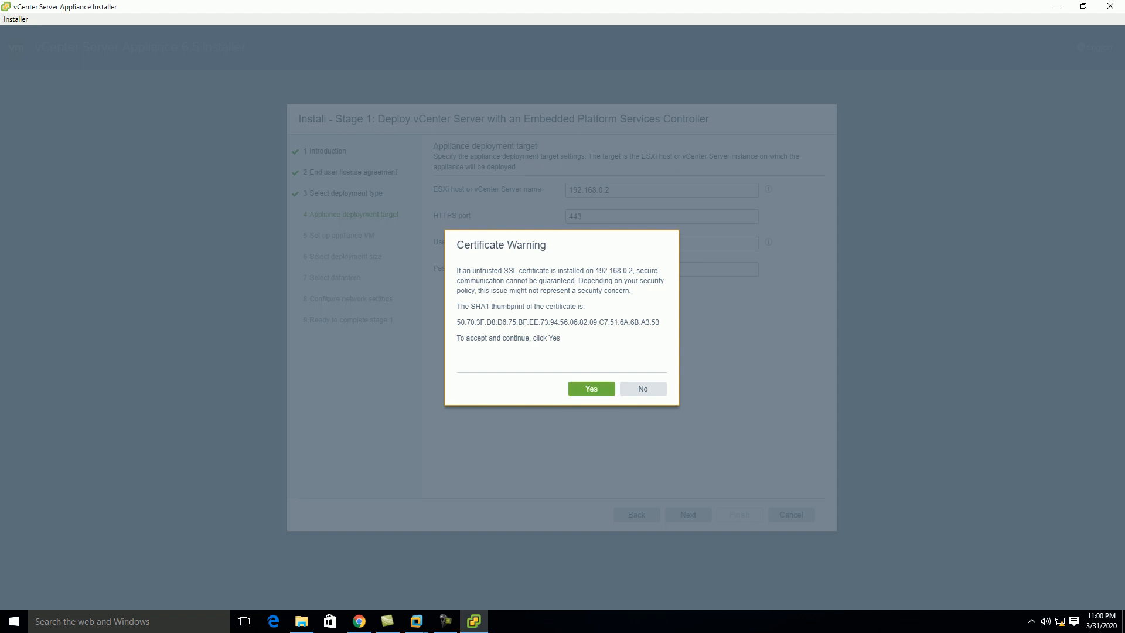
click(591, 389)
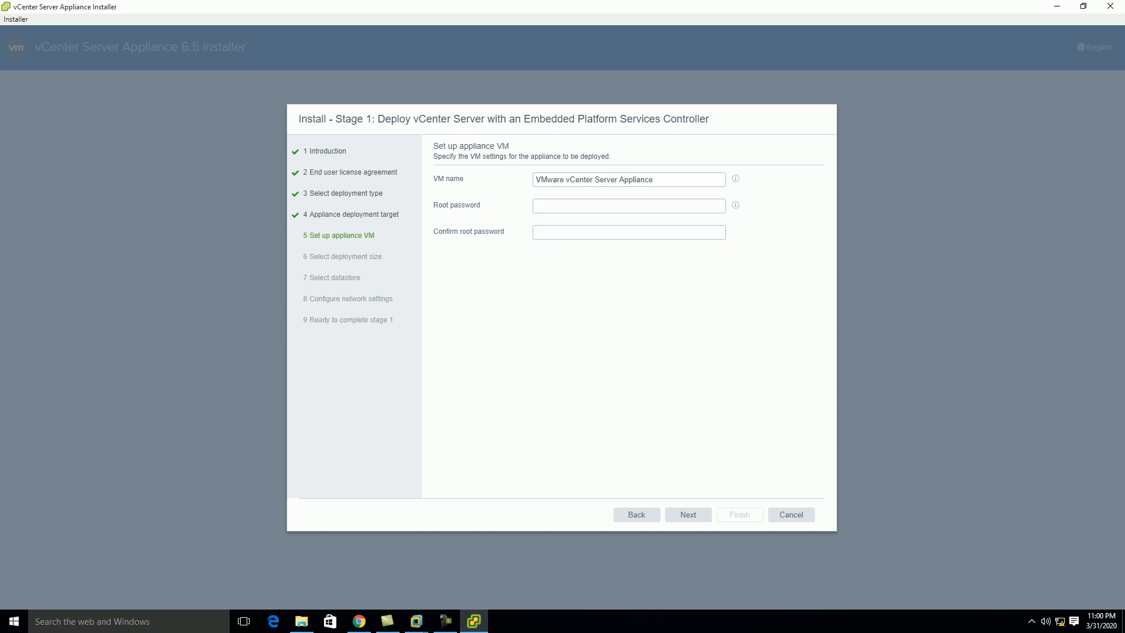
Name the appliance VM 'VCSA' and set and confirm its root password
triple_click(594, 179)
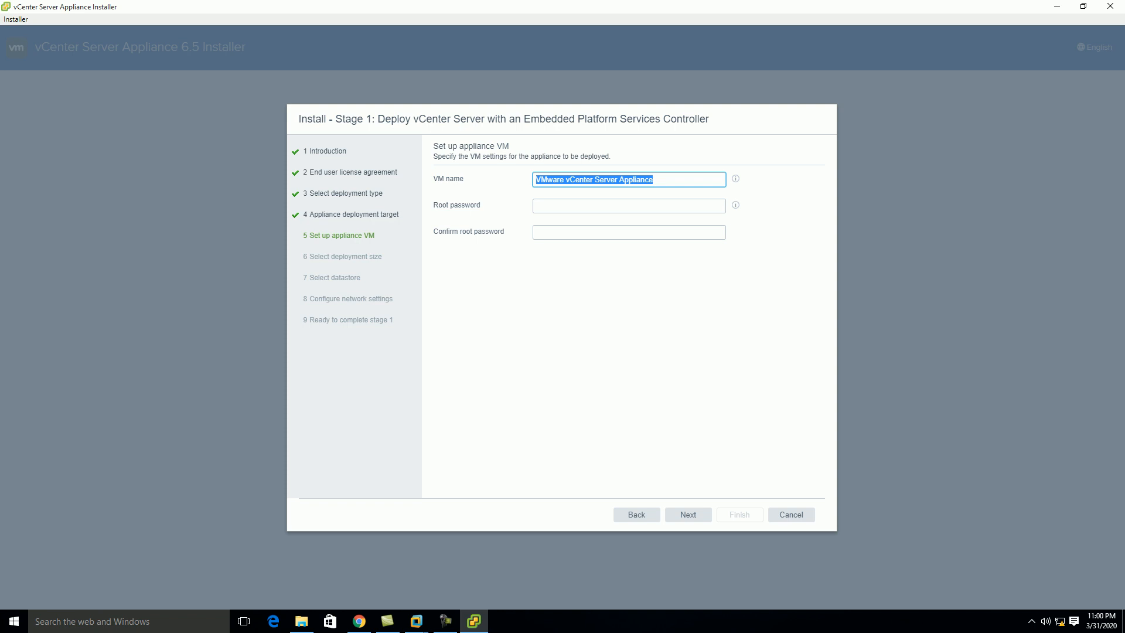
text(VCSA)
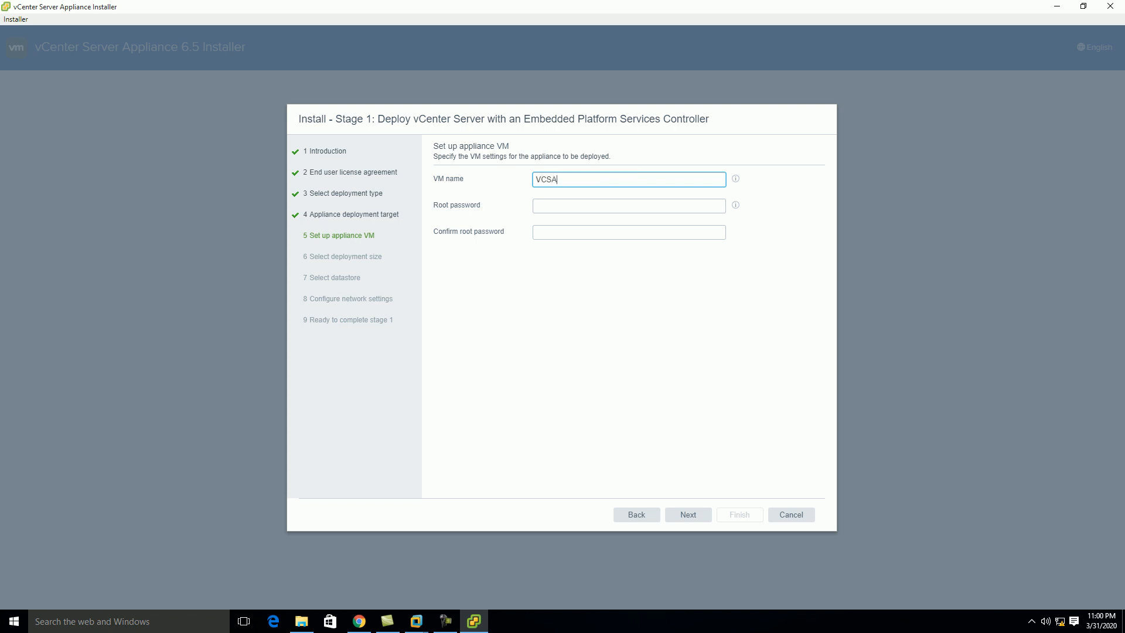
key(Tab)
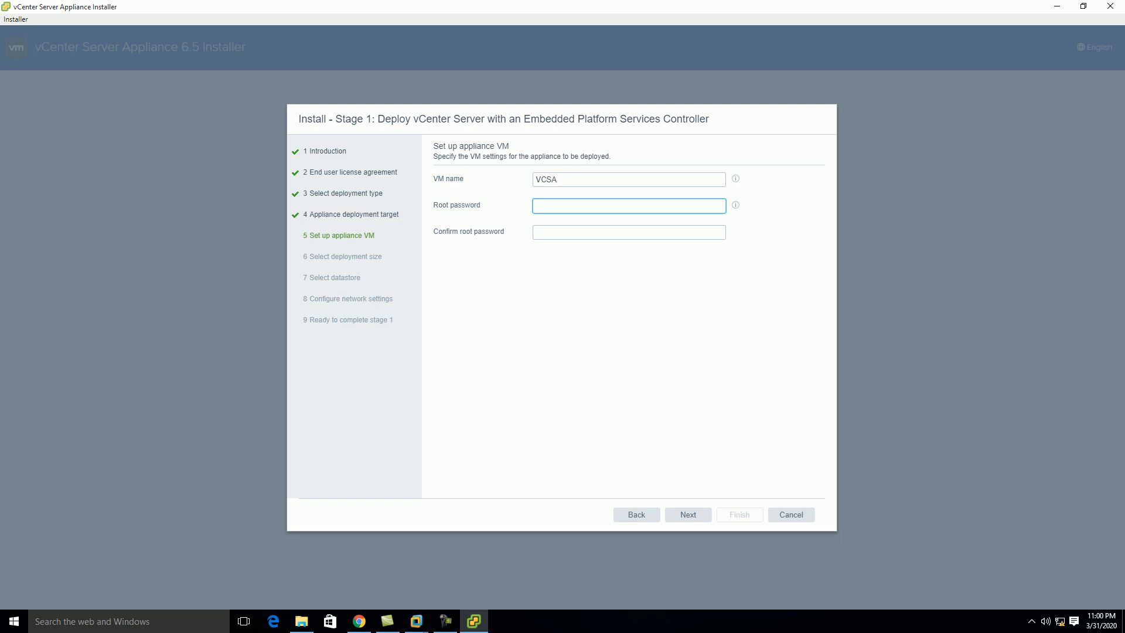
text(••••••••)
key(Tab)
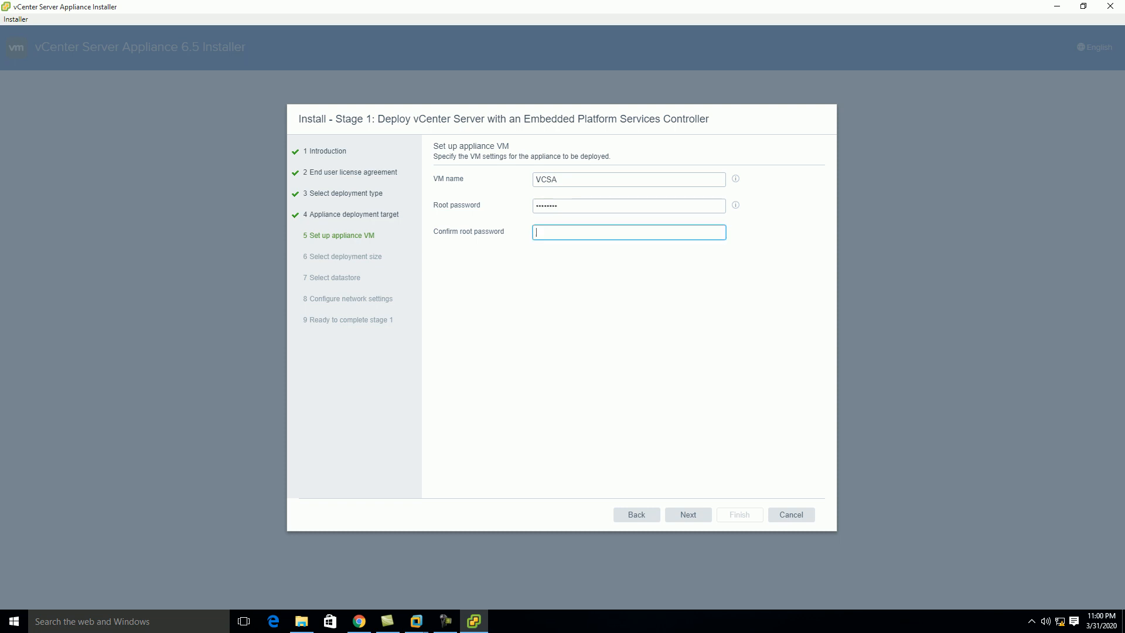
text(••••••••)
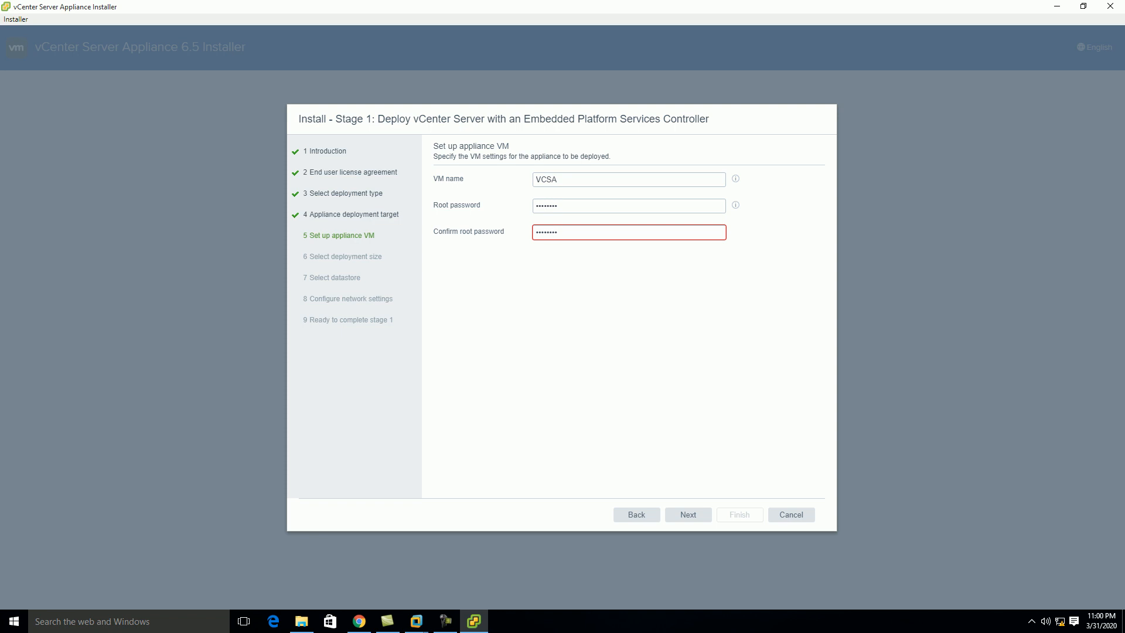
key(Tab)
click(688, 515)
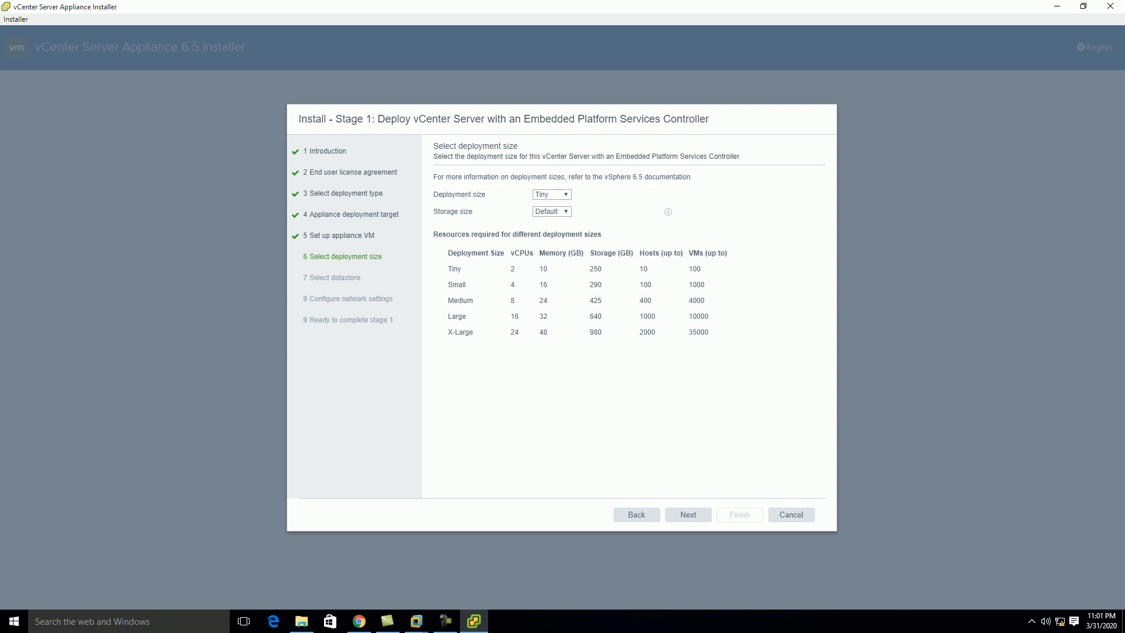
Keep the Tiny deployment size and place it on the iscsi datastore with thin disk mode
drag(603, 269, 511, 269)
click(513, 269)
double_click(544, 269)
drag(602, 269, 590, 269)
click(607, 363)
click(689, 514)
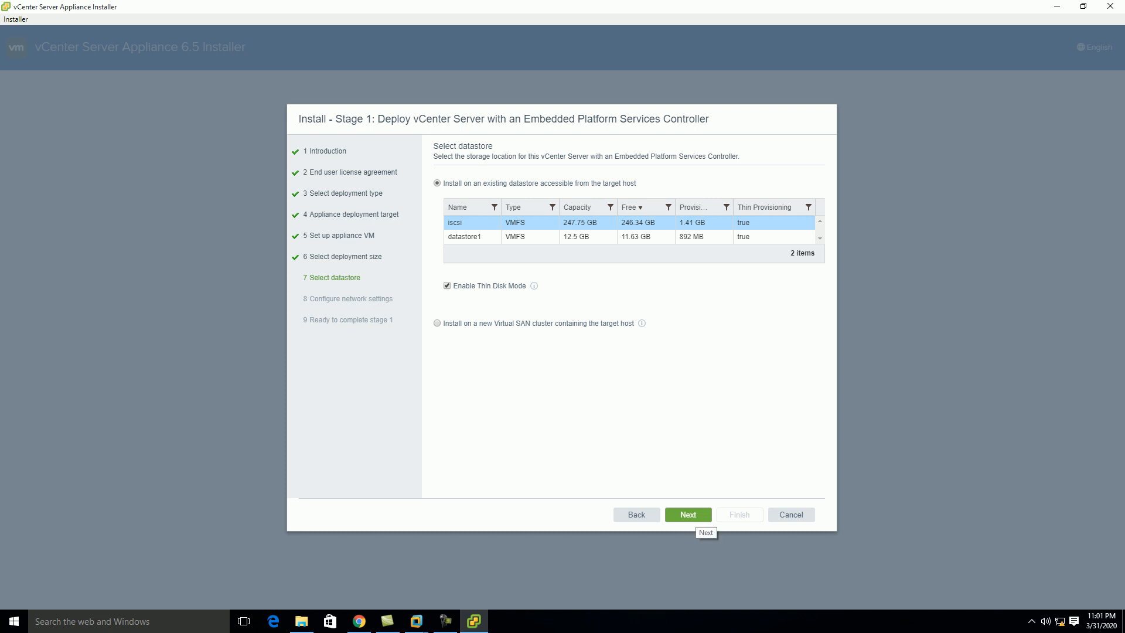
click(692, 517)
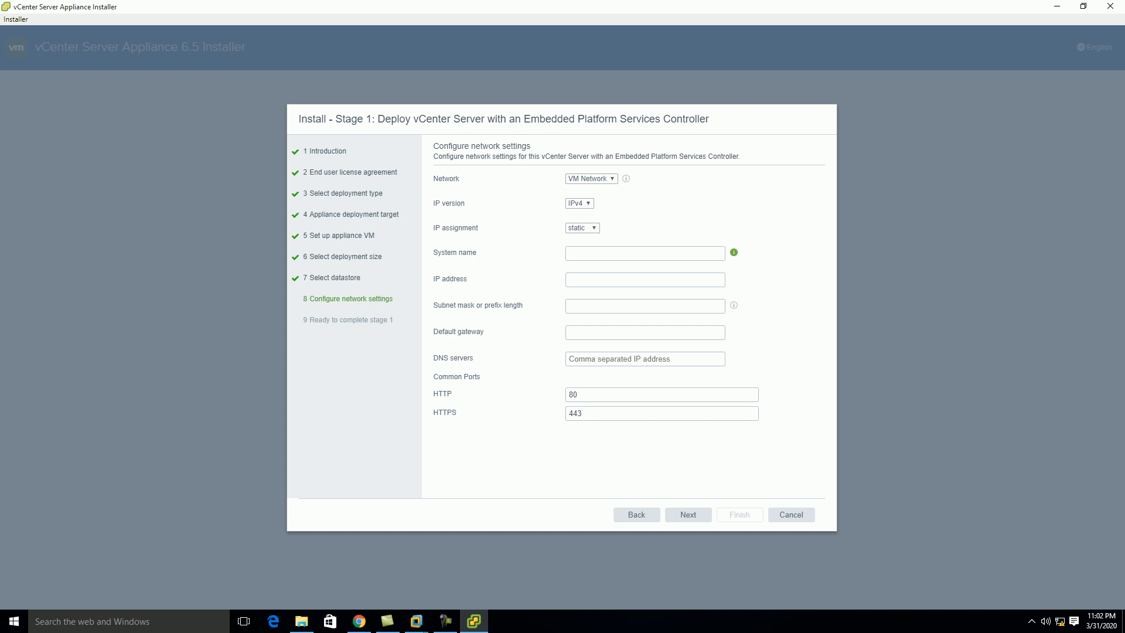
Set the appliance system name and static IP address to 192.168.0.8
click(733, 252)
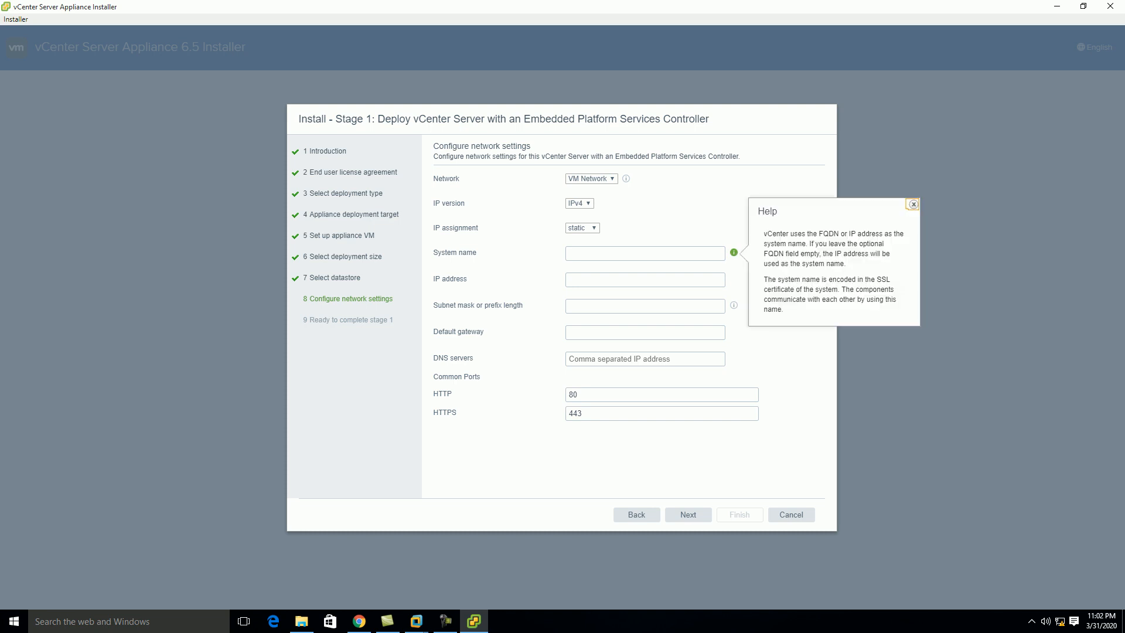
click(913, 205)
click(645, 253)
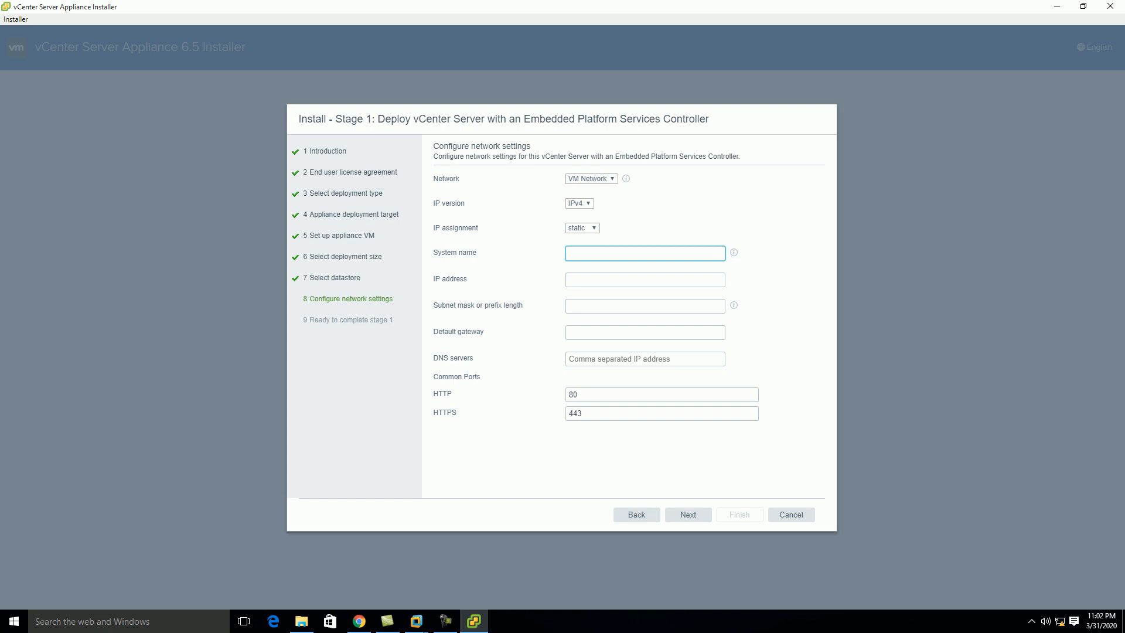
text(192.168.0.8)
key(Tab)
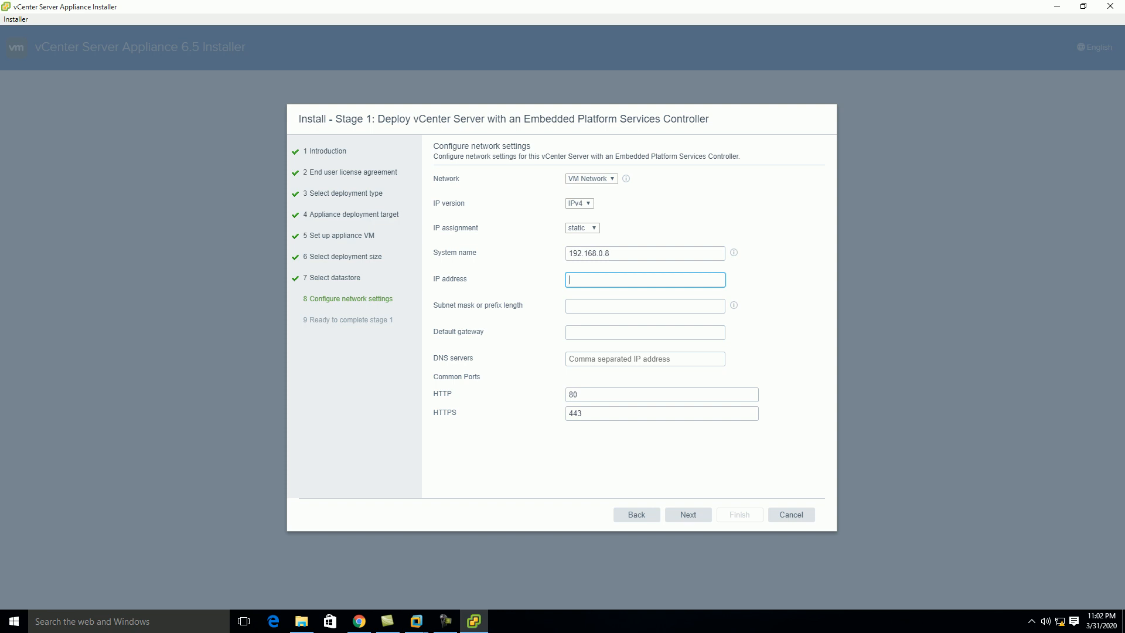
text(192.168)
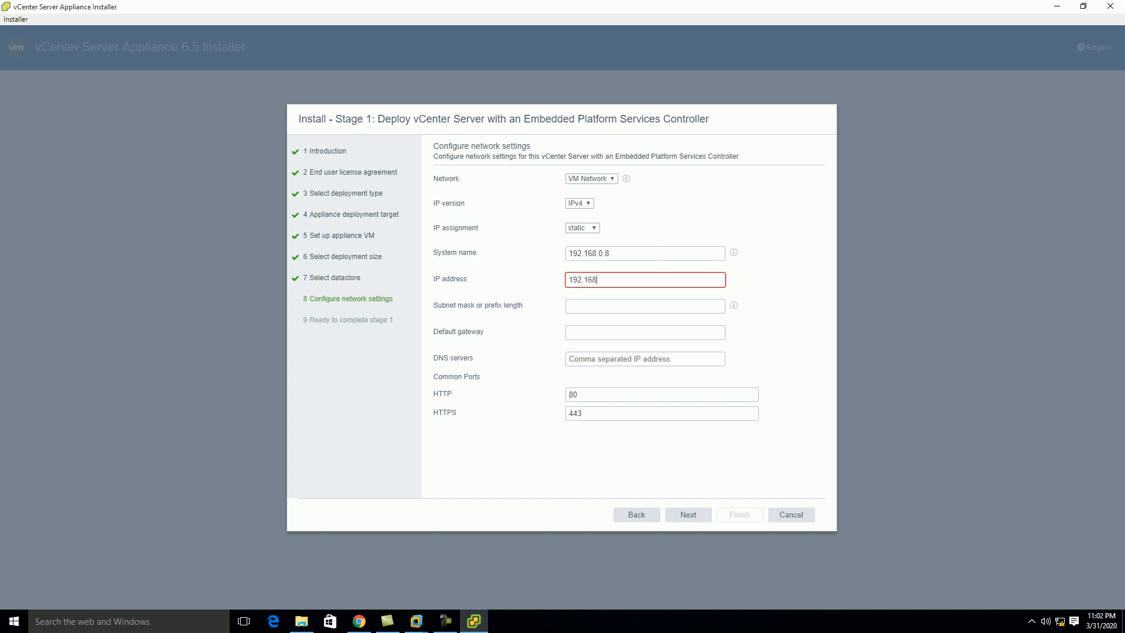
text(.0.5)
key(BackSpace)
text(8)
Enter subnet mask 255.255.255.0, gateway and DNS 192.168.0.1, and review the summary
key(Tab)
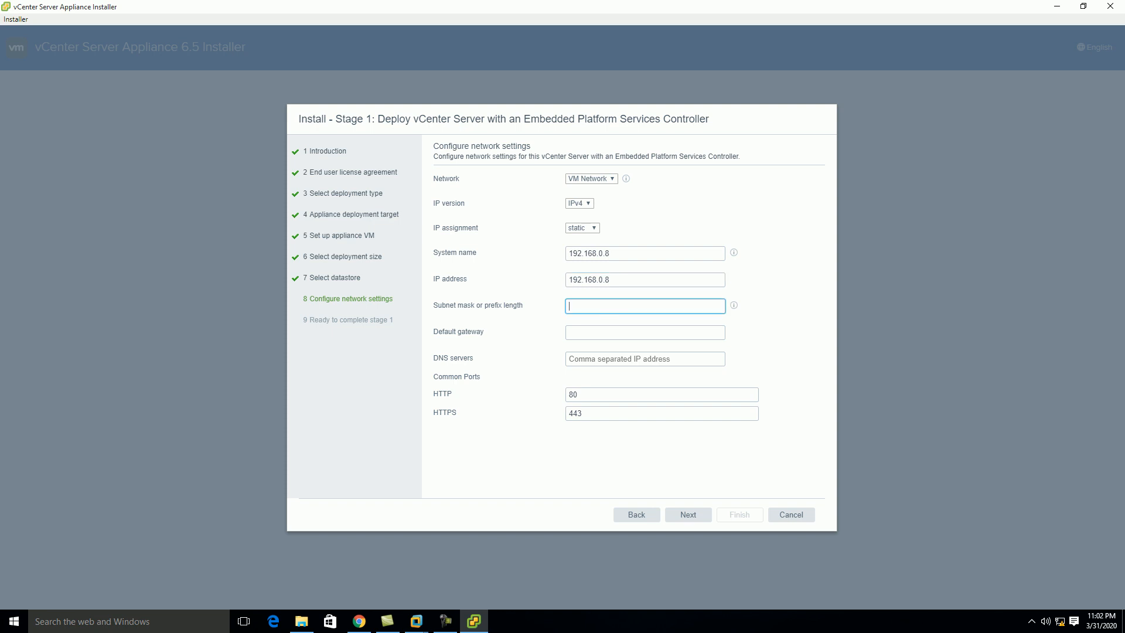
text(255.255)
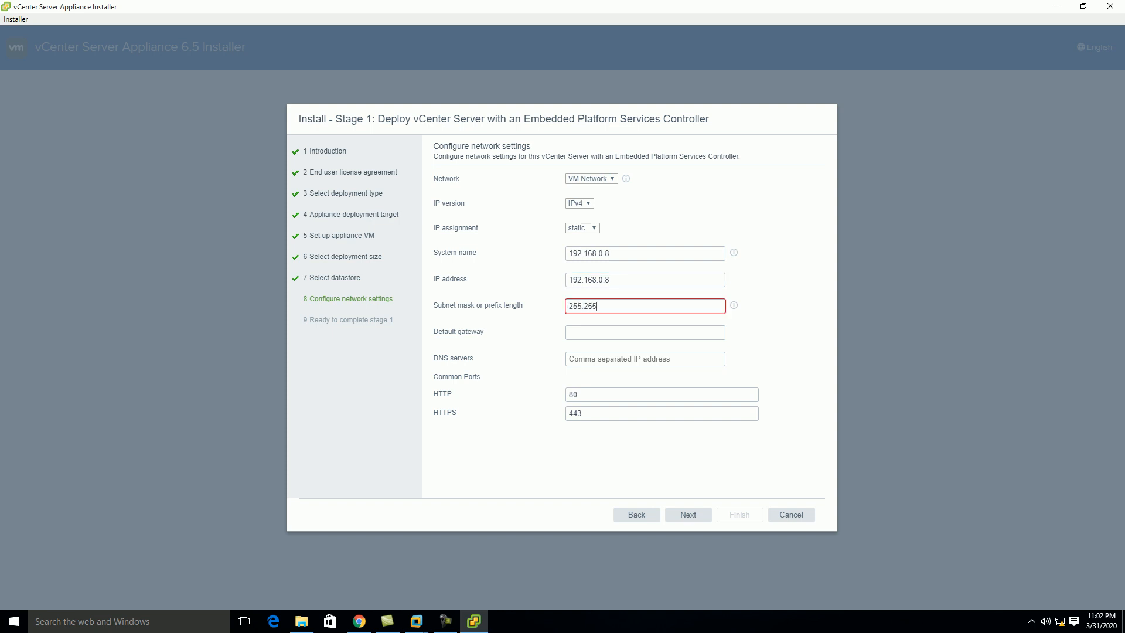
text(.255.0)
key(Tab)
text(192.)
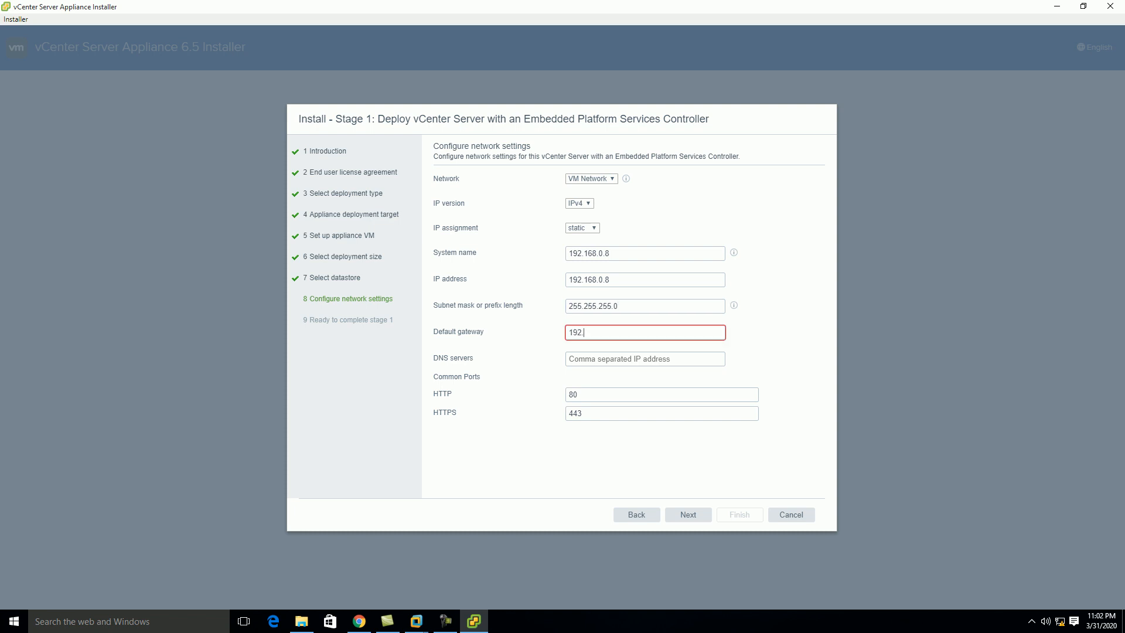
text(168.0.1)
key(Tab)
text(1)
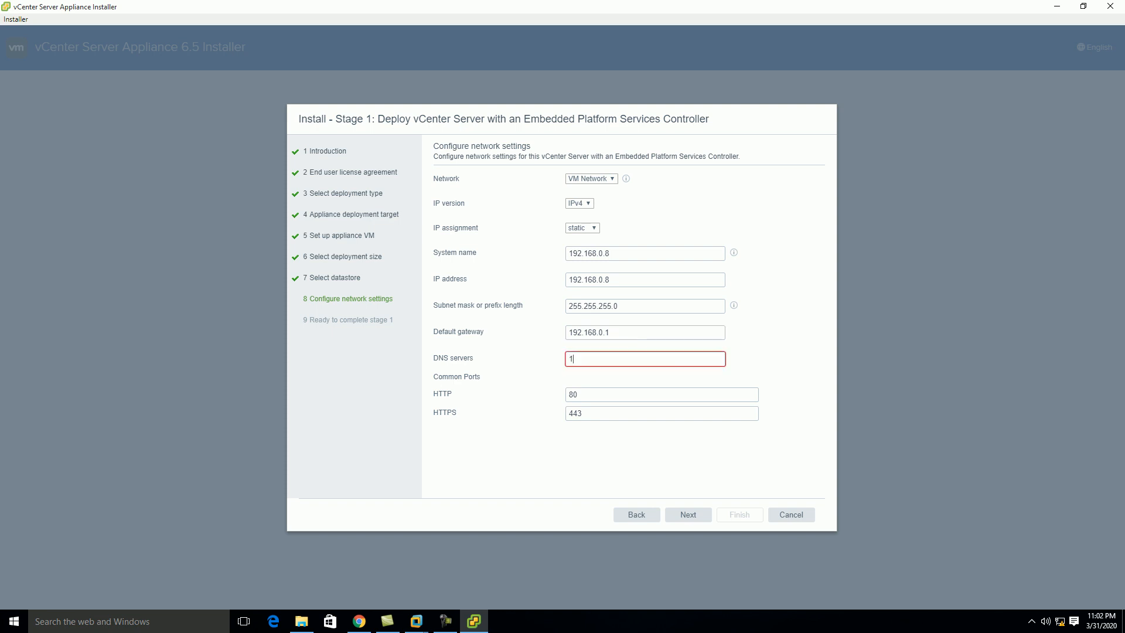
text(92.168.0.1)
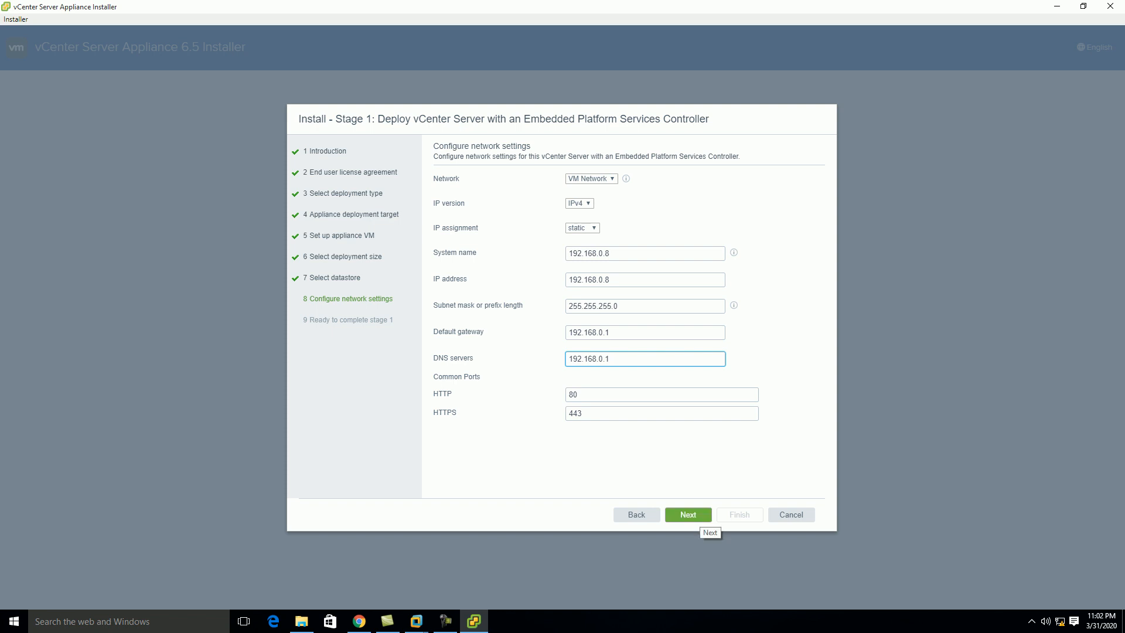
click(703, 516)
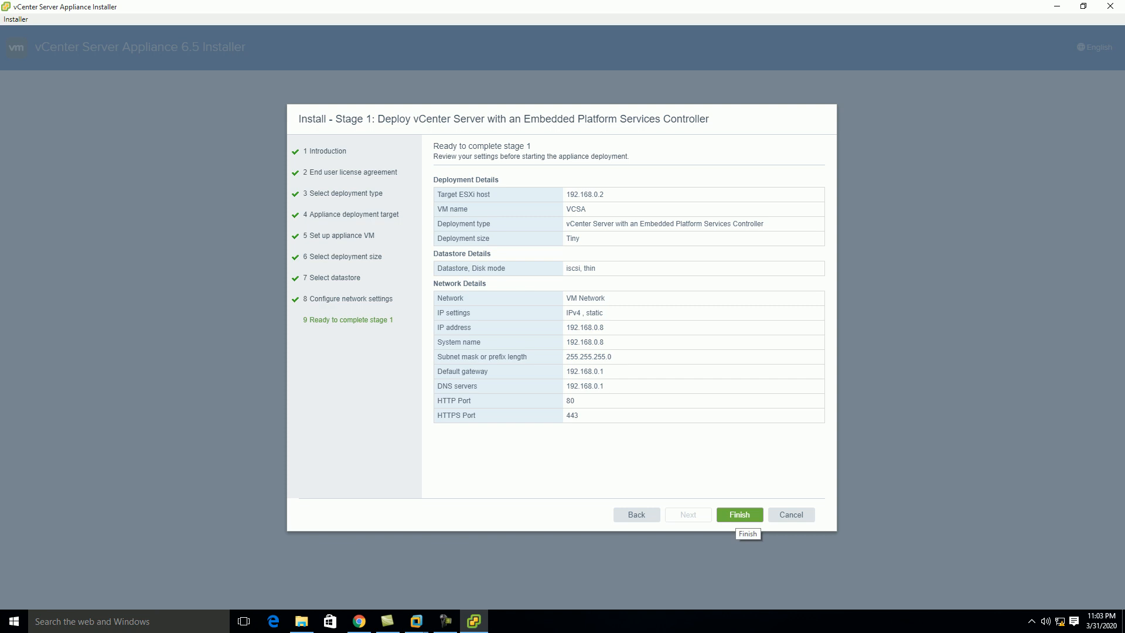
Finish the Ready to complete page to start the stage 1 deployment
click(739, 514)
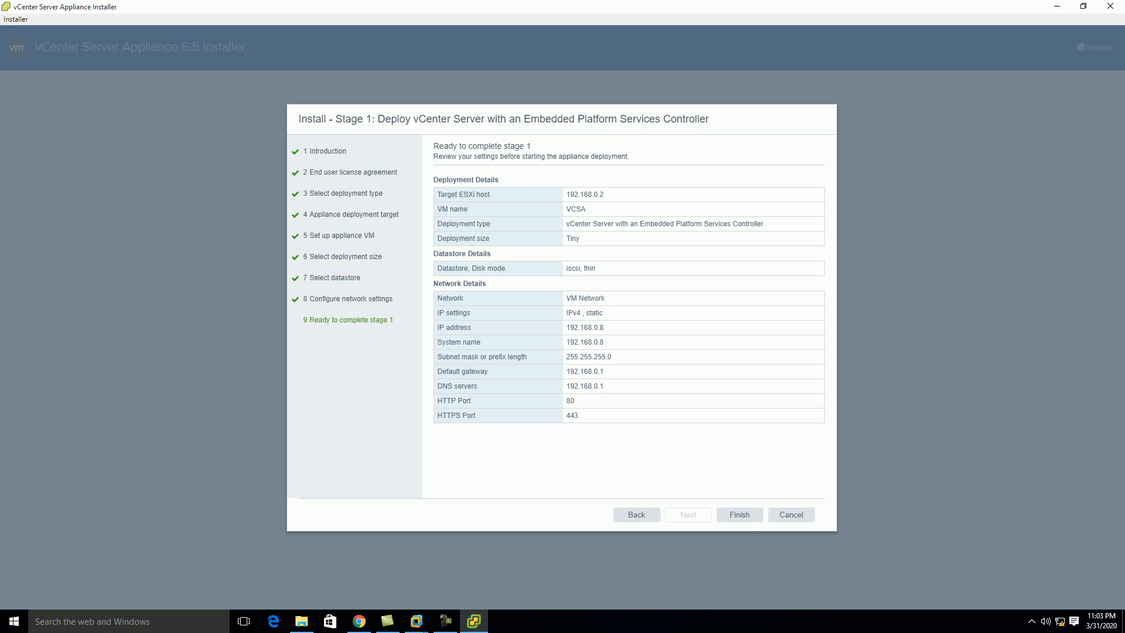
click(739, 514)
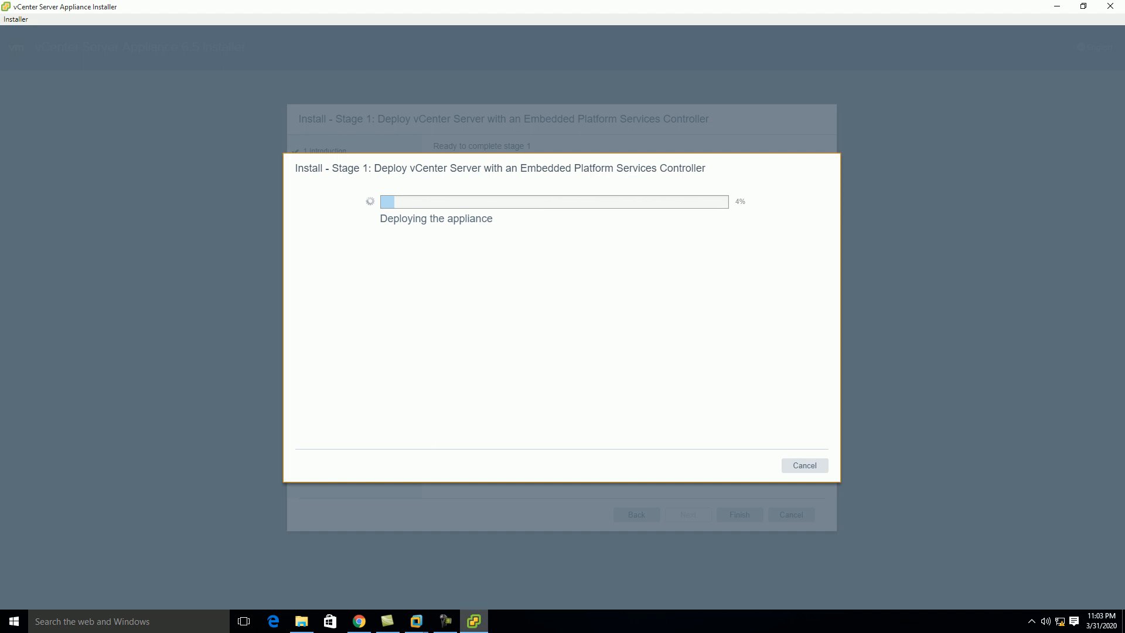
After stage 1 reaches 100%, continue into the stage 2 setup introduction
click(446, 621)
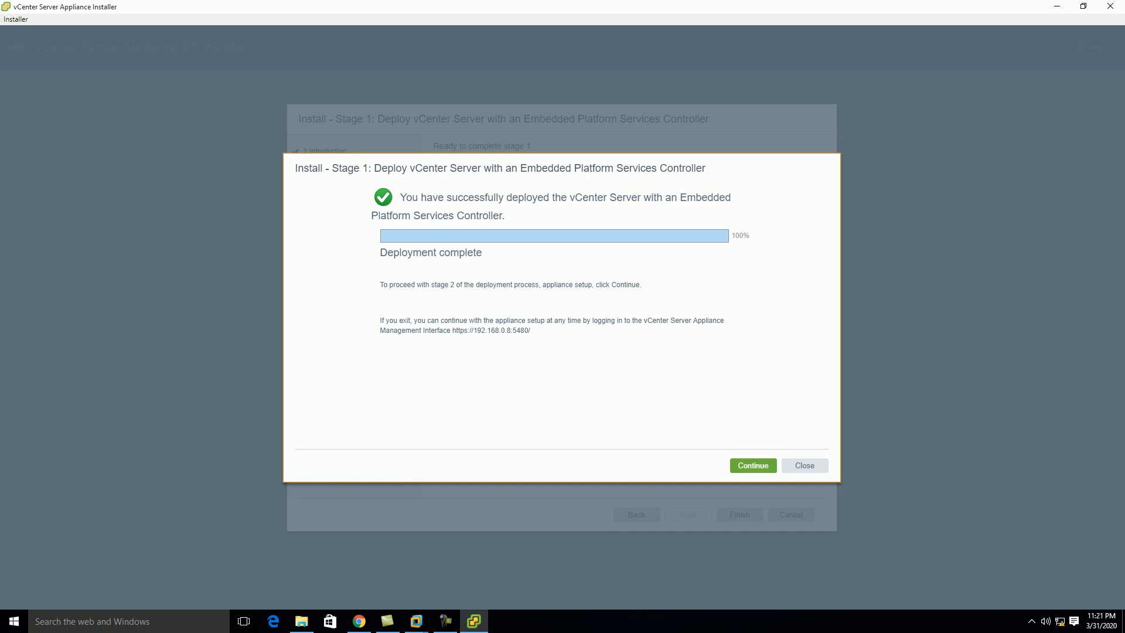
click(753, 465)
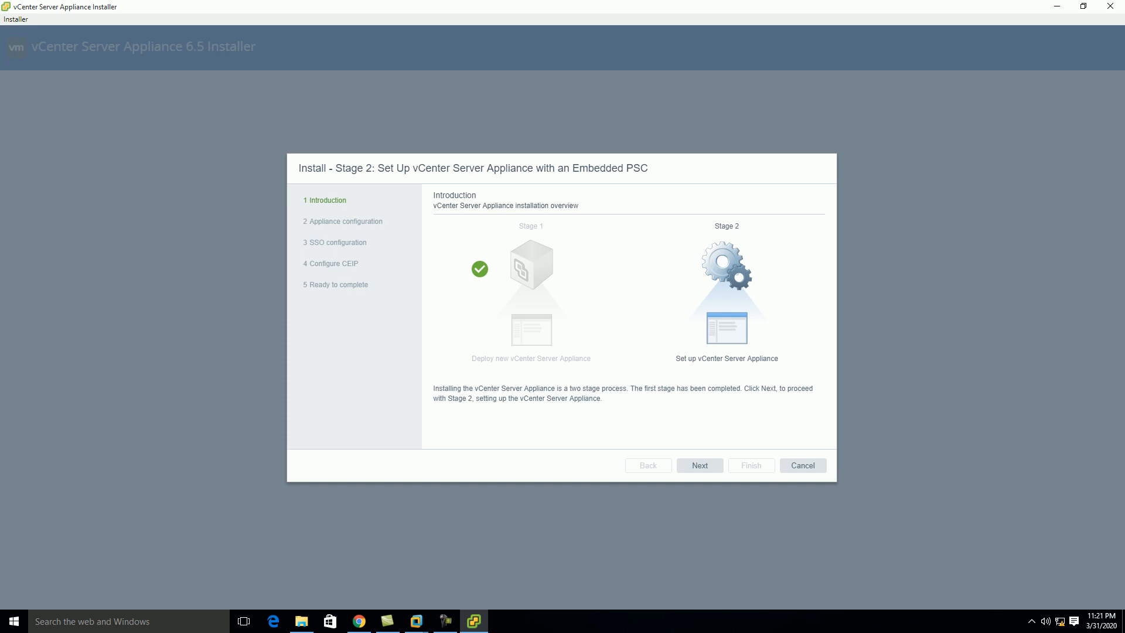
Set time synchronization to 'Synchronize time with the ESXi host' and keep SSH access Disabled
click(699, 465)
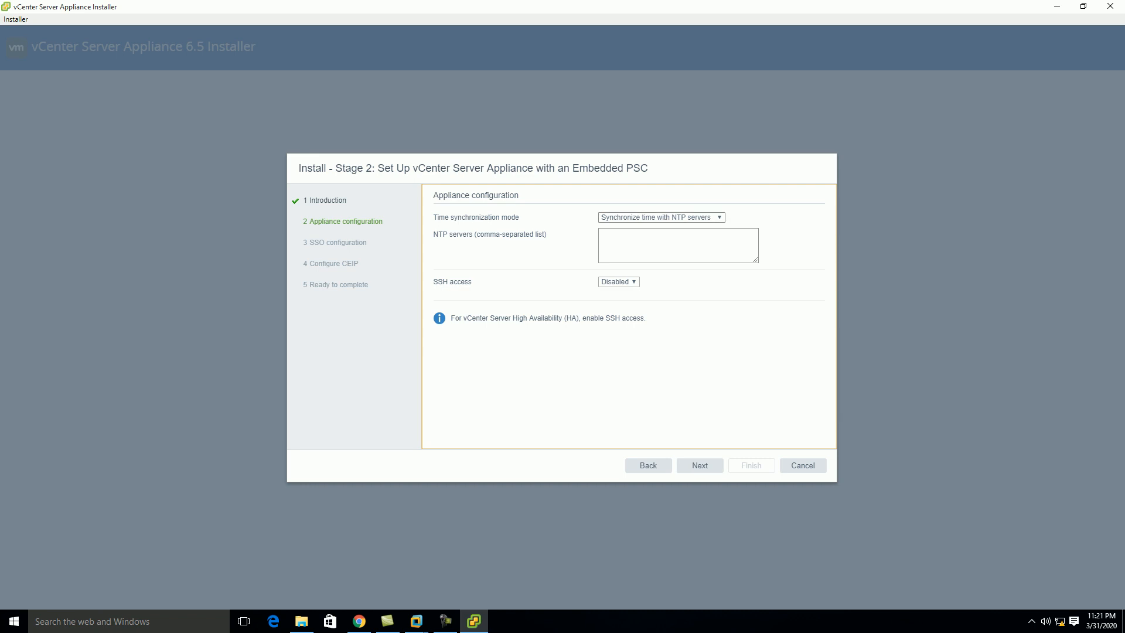
click(661, 217)
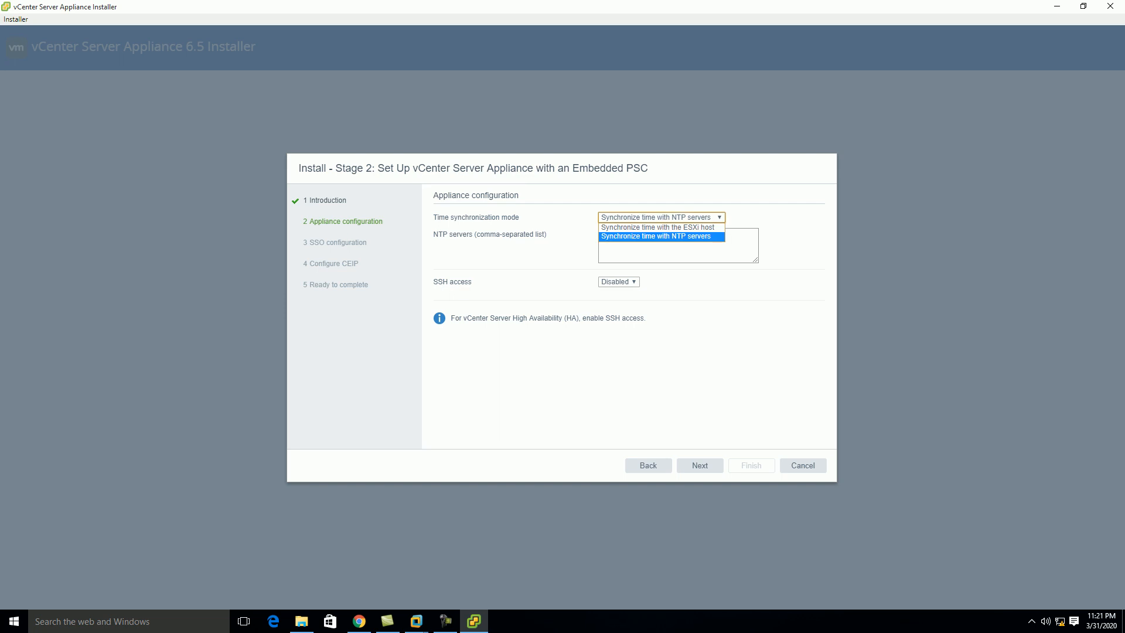
click(658, 227)
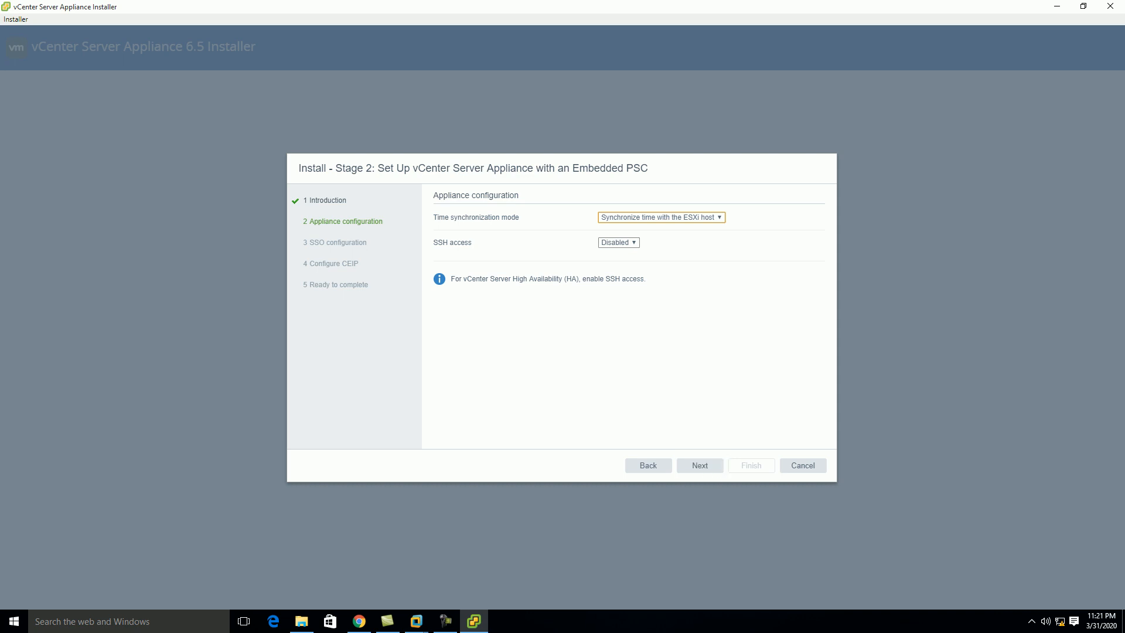
click(619, 243)
click(618, 242)
click(700, 465)
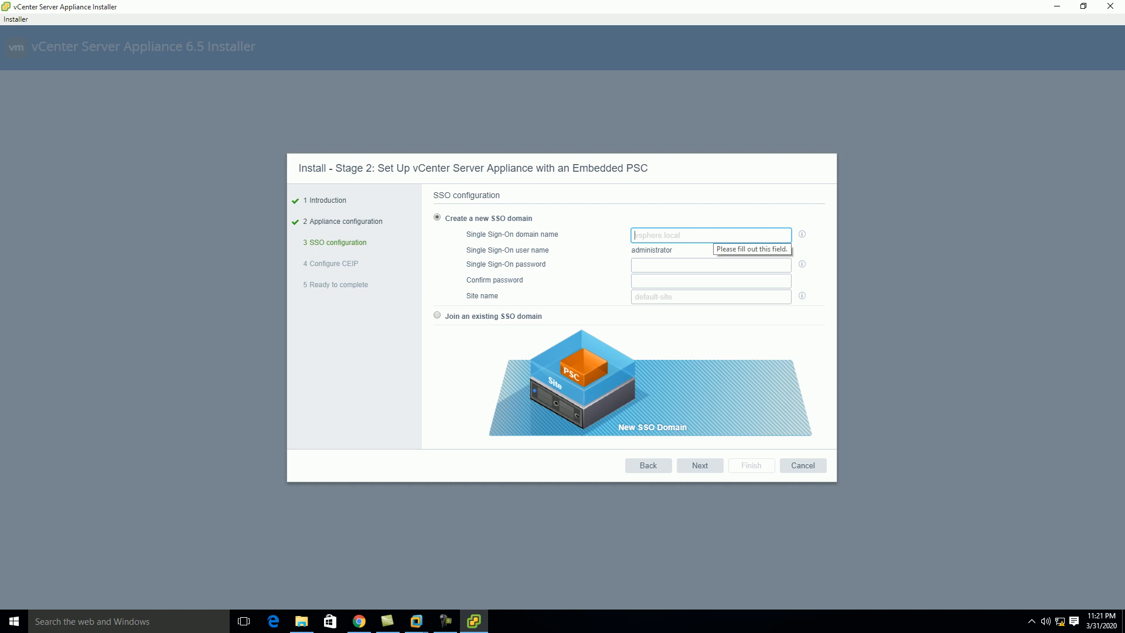
Enter SSO domain vsphere.local, then type and confirm the SSO password
text(vsp)
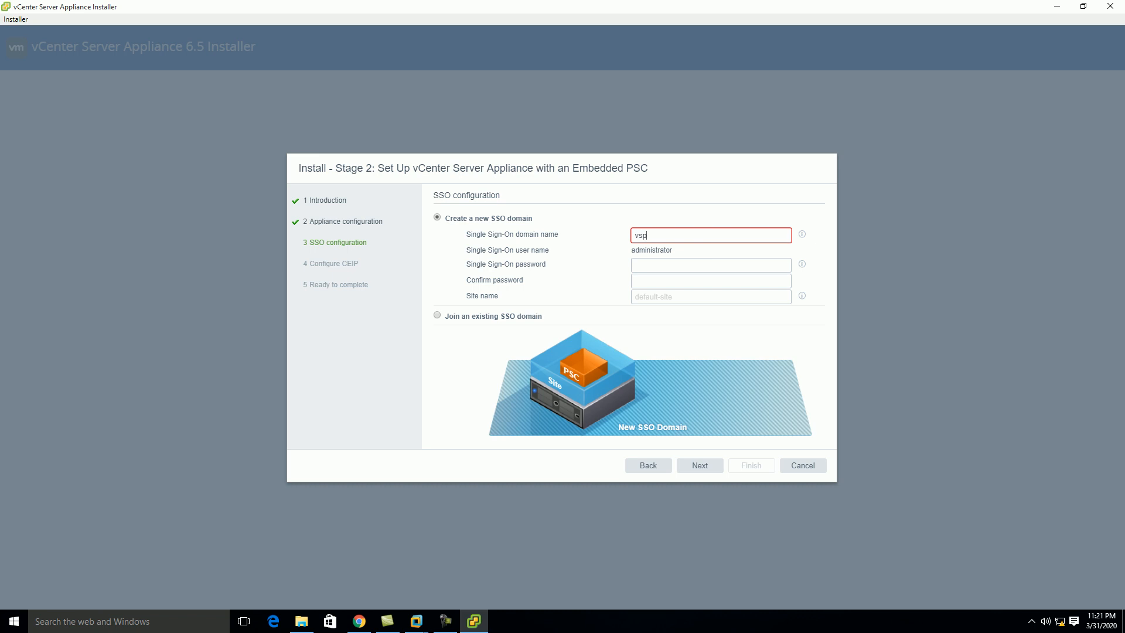
text(ehere.local)
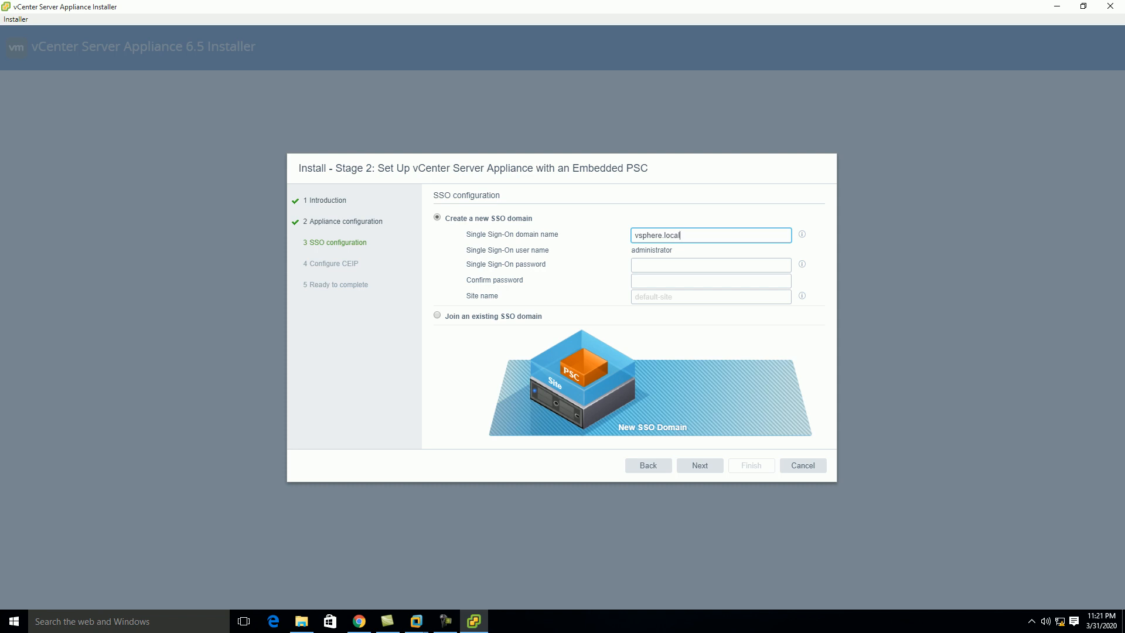
click(647, 264)
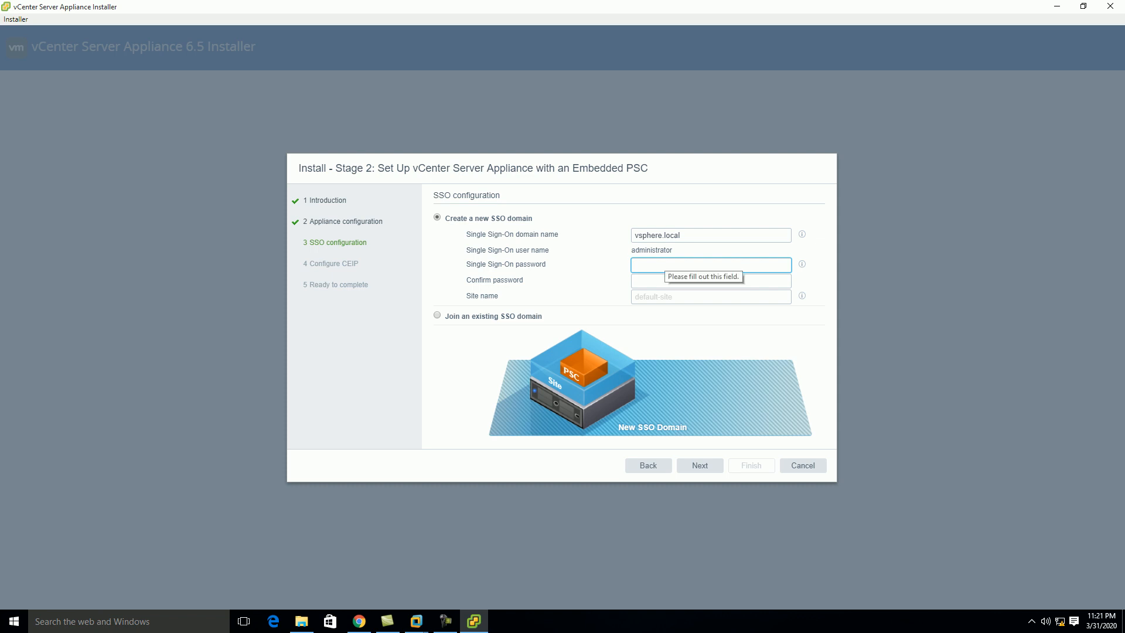
text(••)
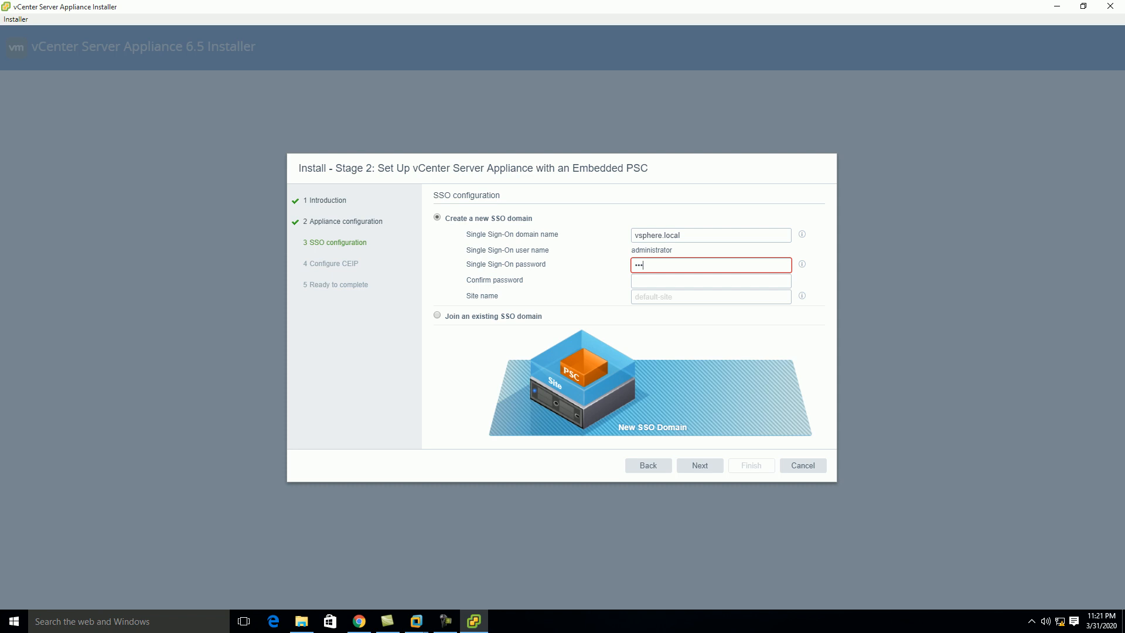
text(••••••)
key(Tab)
text(••)
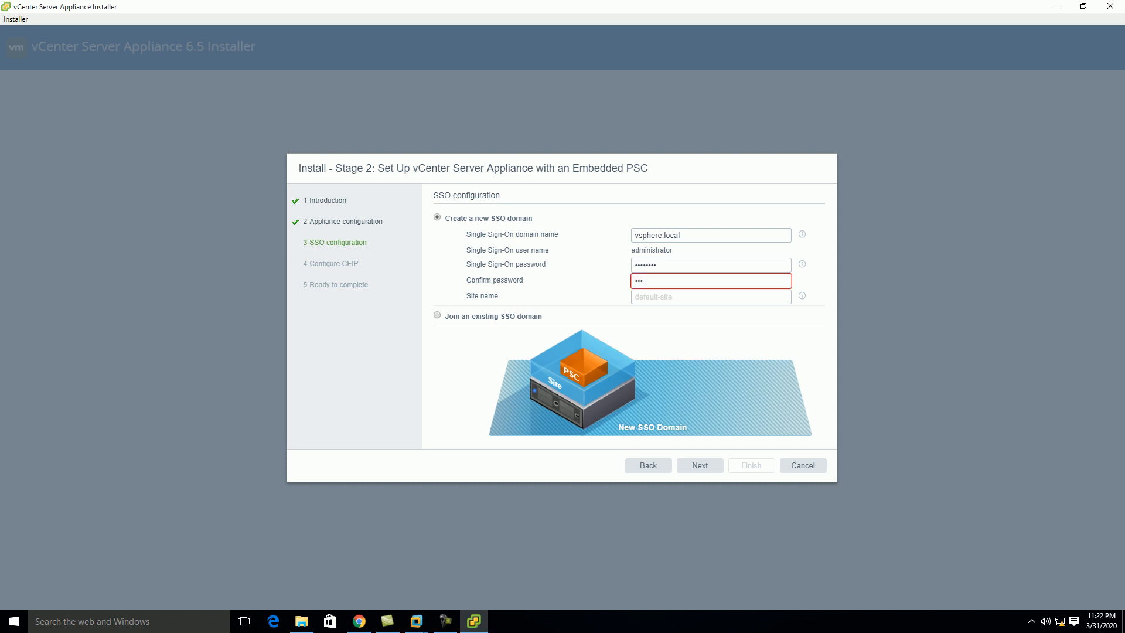
text(••••••)
Set the SSO site name to TEST and submit the SSO configuration
key(Tab)
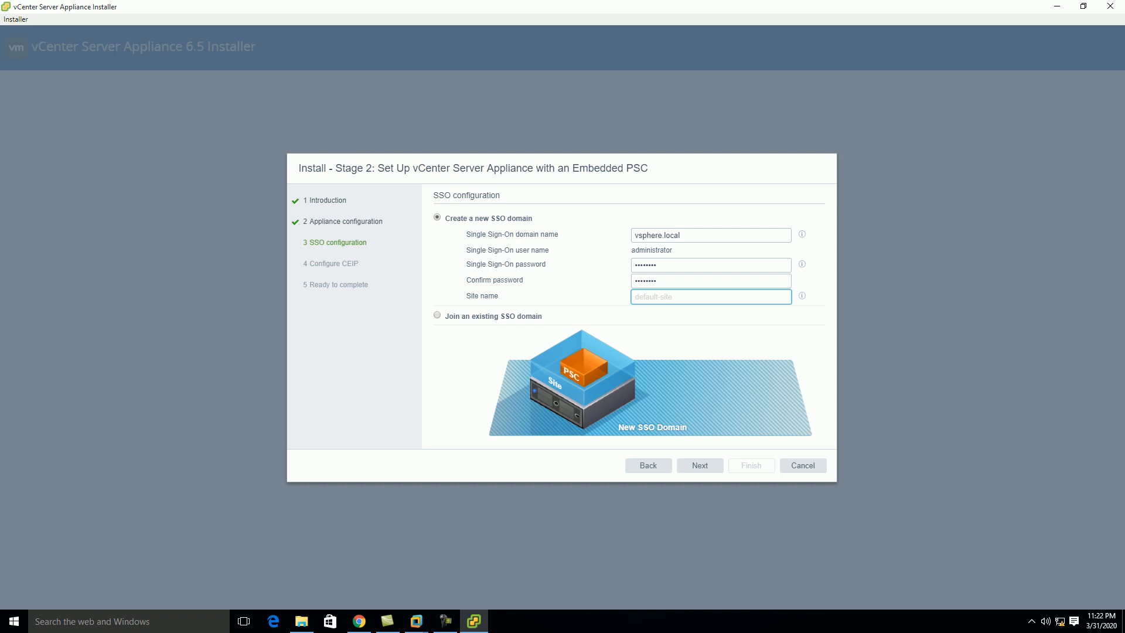
text(DE)
key(BackSpace)
key(BackSpace)
text(Test)
key(BackSpace)
key(BackSpace)
text(ES)
key(BackSpace)
key(BackSpace)
key(BackSpace)
text(TEST)
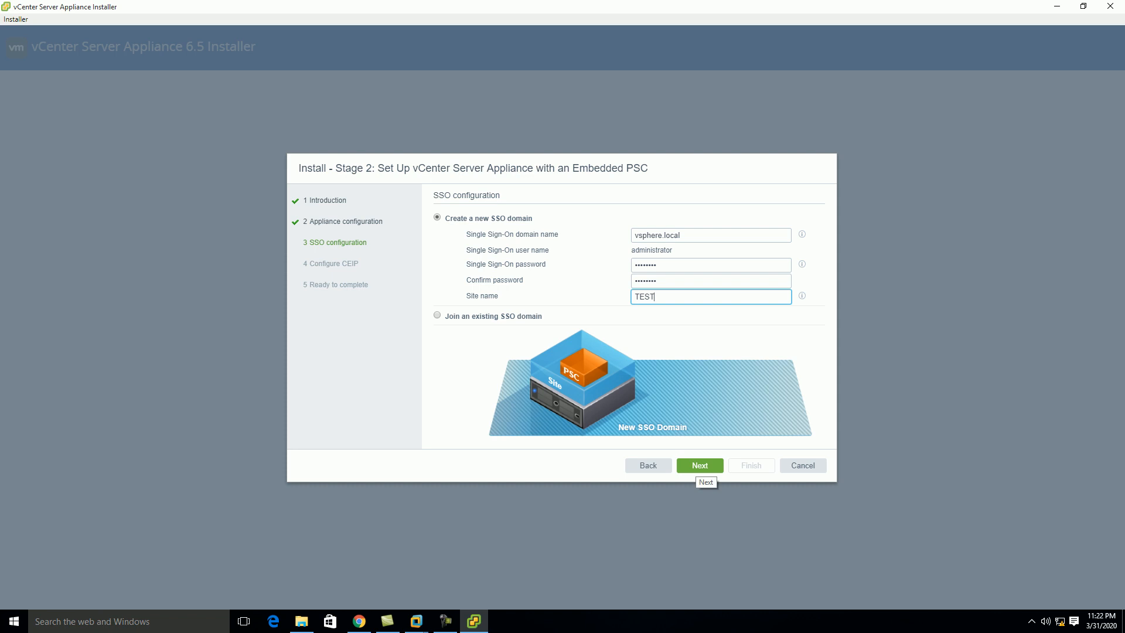
click(700, 467)
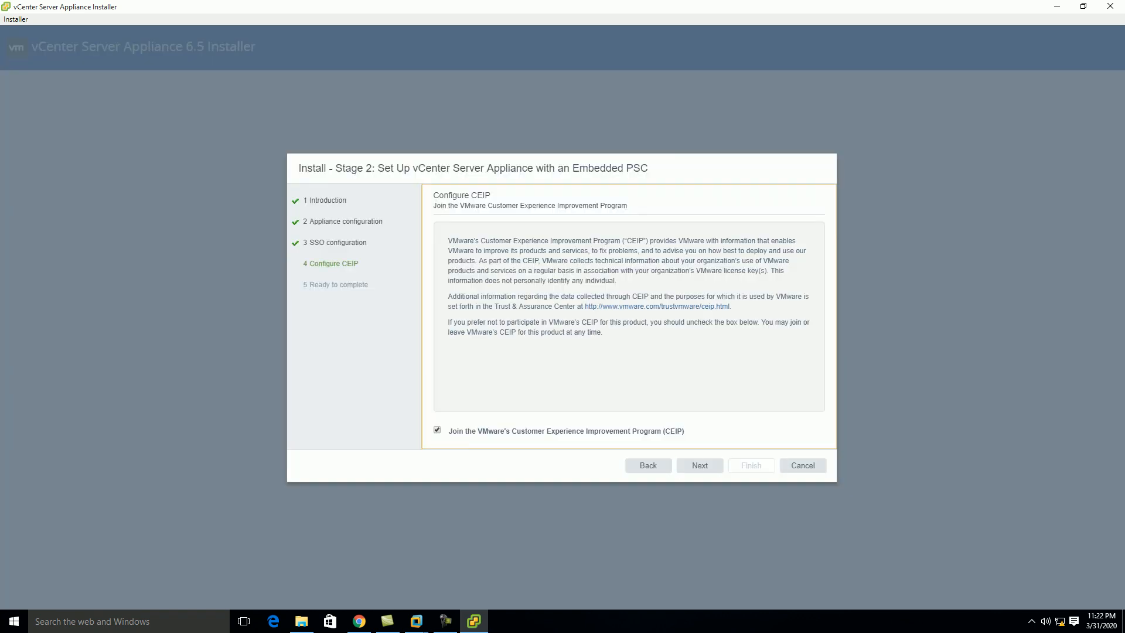
Opt out of VMware's CEIP and scroll through the Ready to complete summary
click(438, 430)
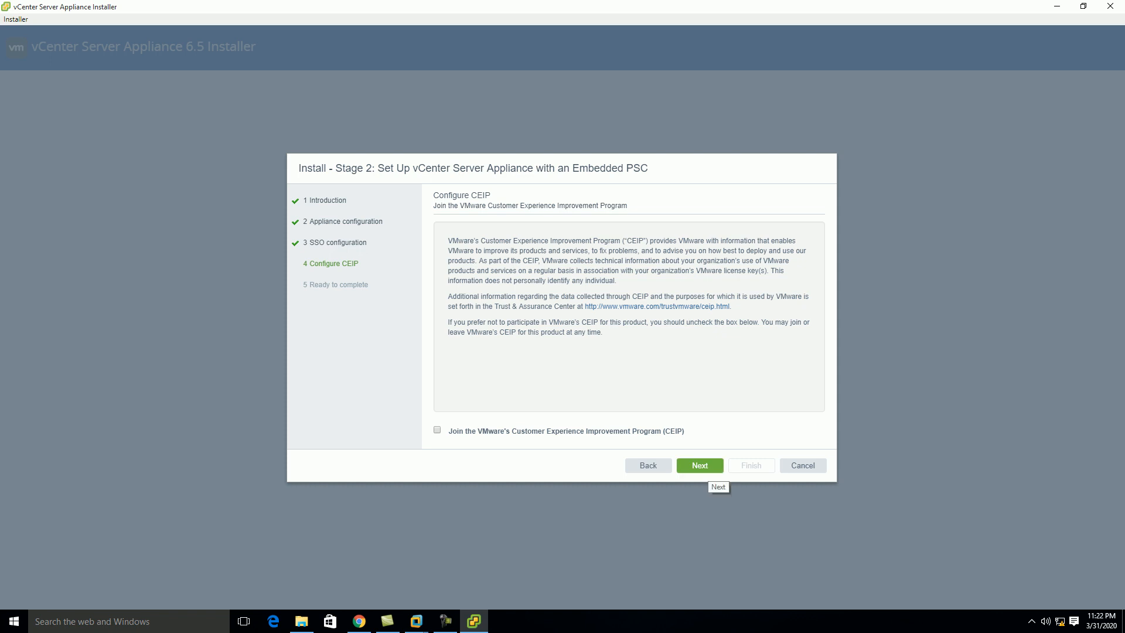
click(701, 466)
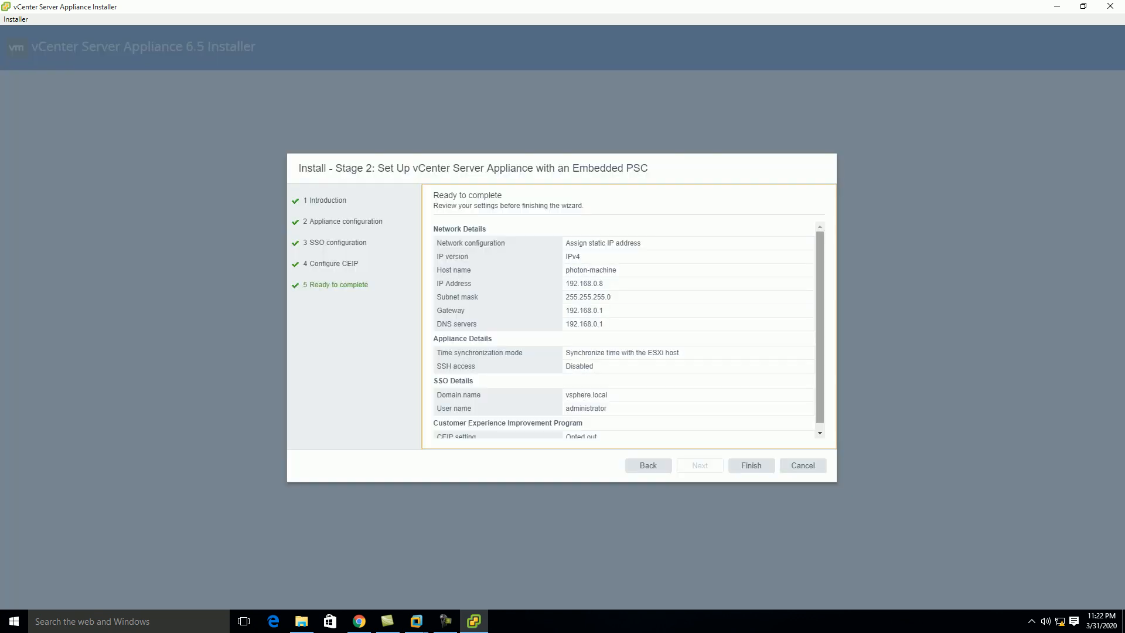
scroll(624, 331, down, 1)
scroll(625, 331, up, 1)
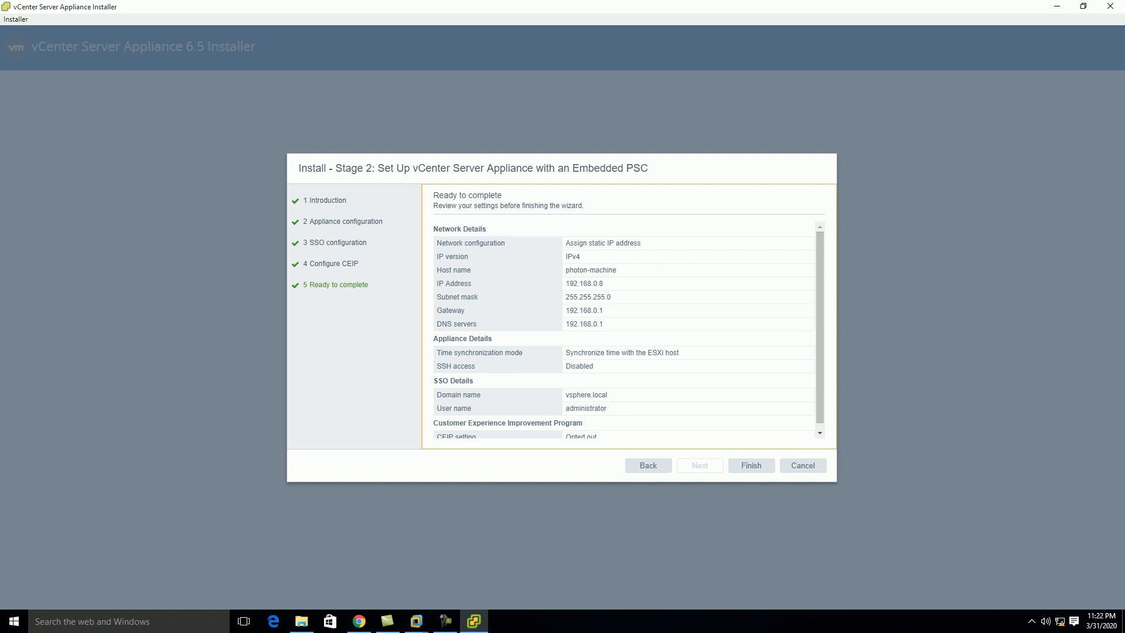
scroll(624, 331, down, 1)
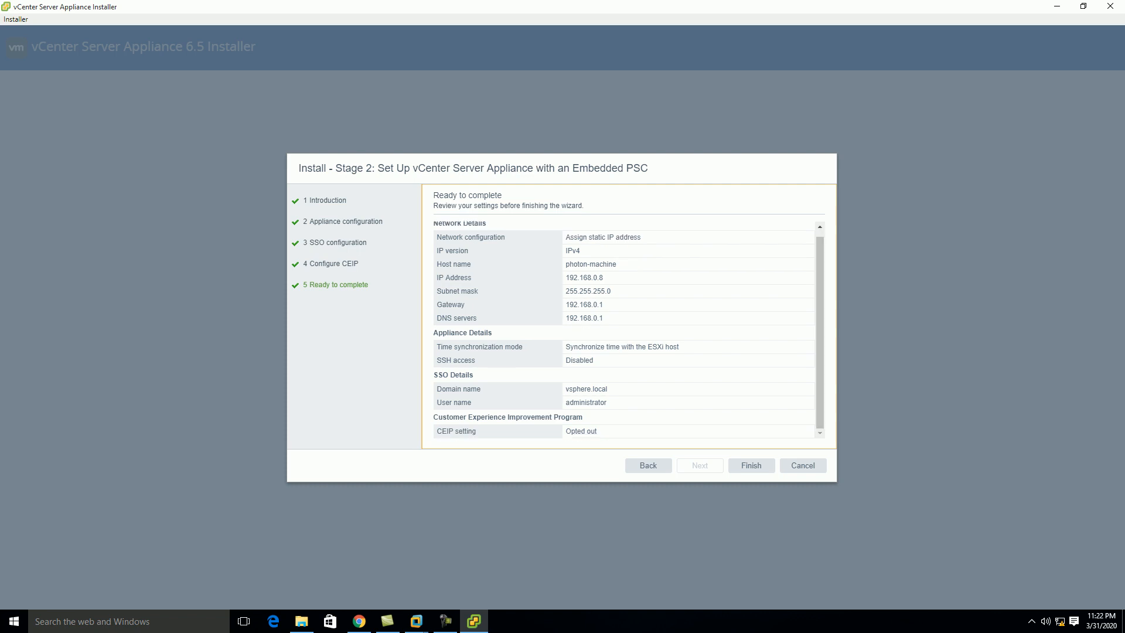
scroll(624, 331, up, 1)
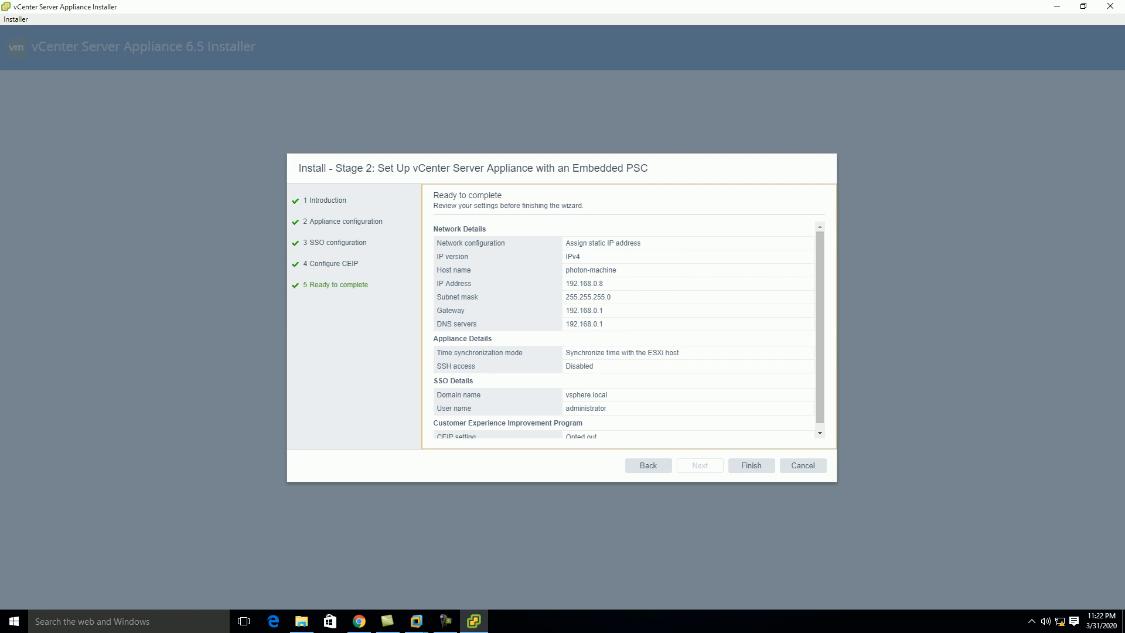
scroll(624, 331, down, 1)
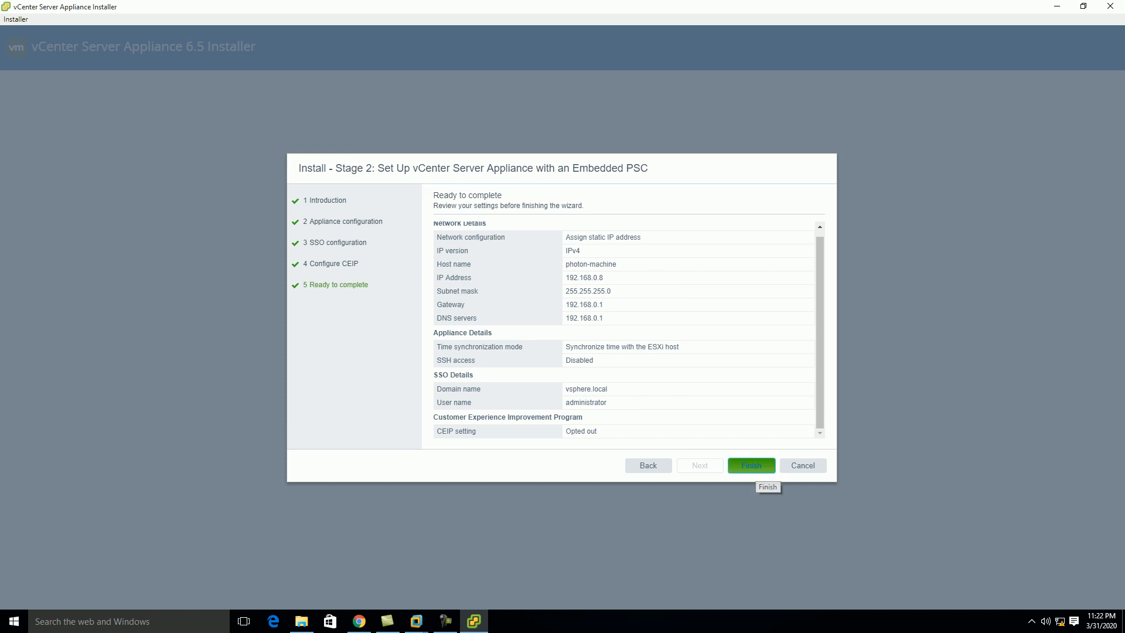
Finish the wizard, accept the warning, and close the installer once setup reaches 100%
click(754, 468)
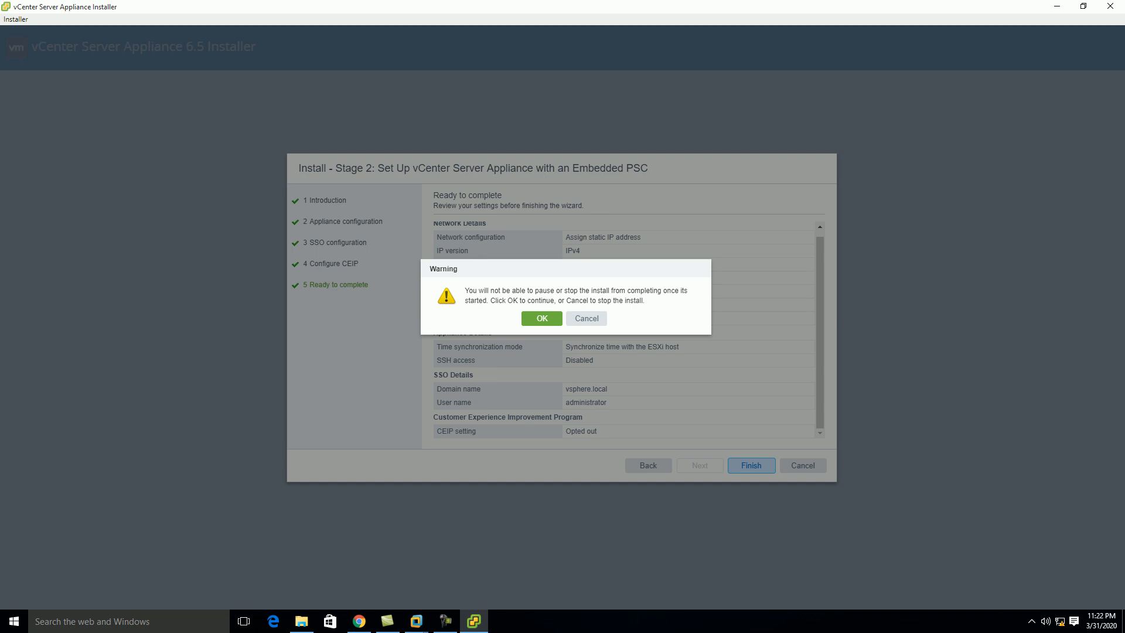
click(542, 318)
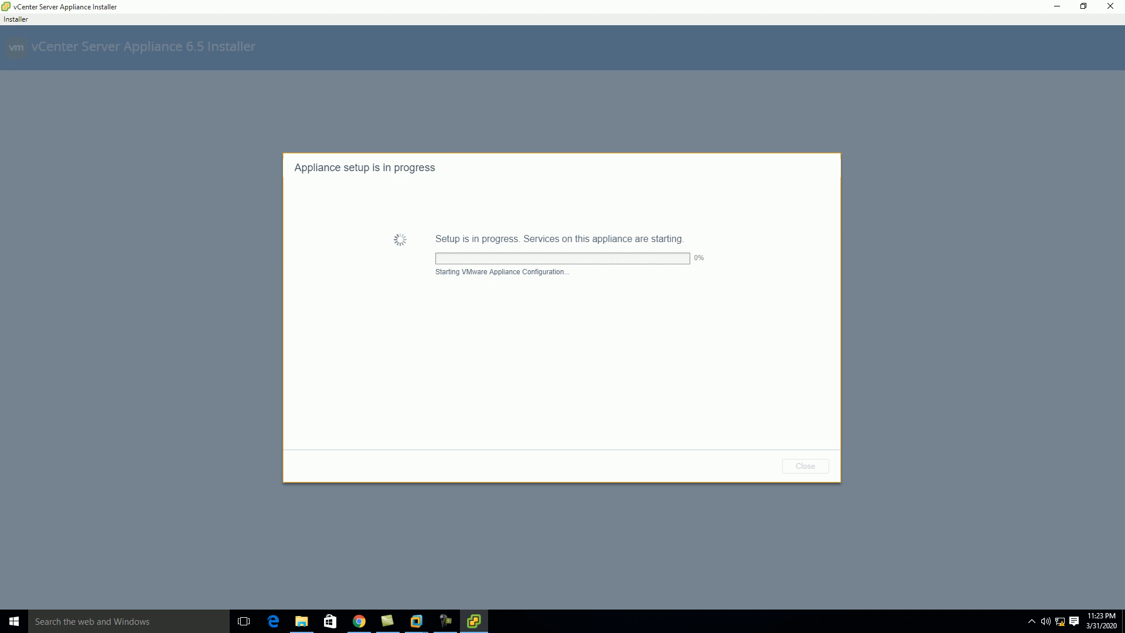
click(445, 622)
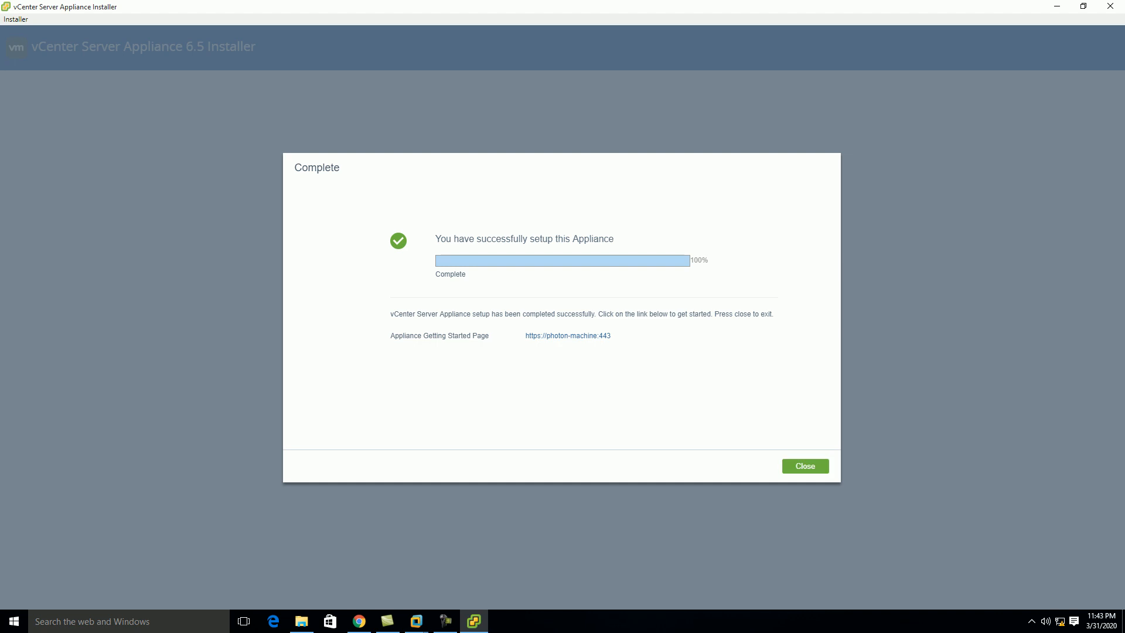
click(805, 466)
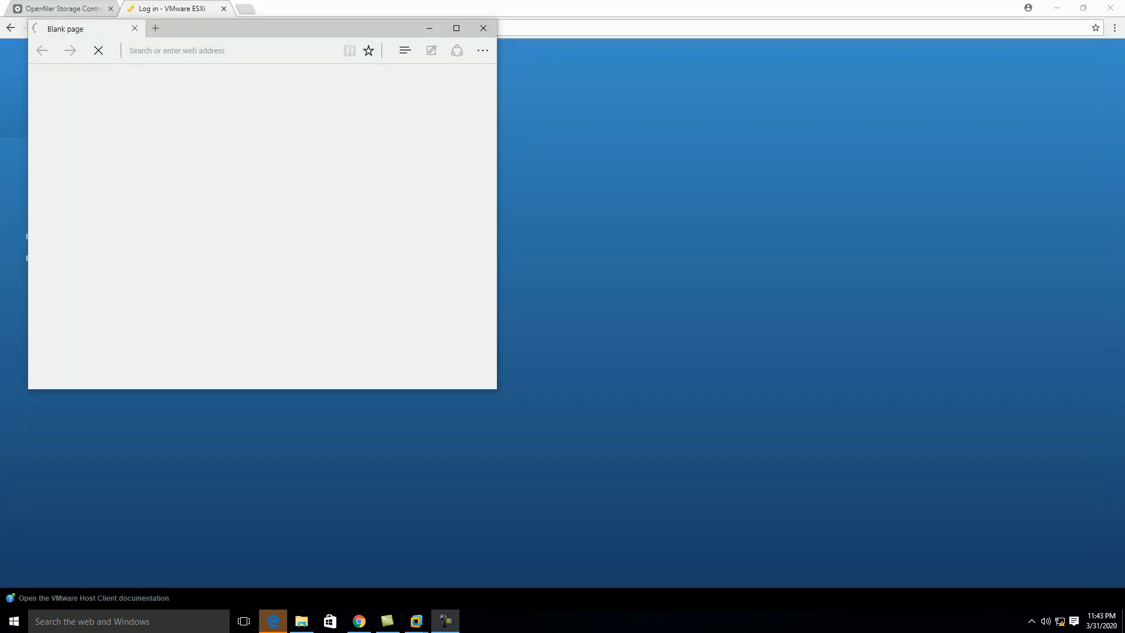
Log in to the ESXi Host Client with the saved credentials and list its virtual machines
click(430, 28)
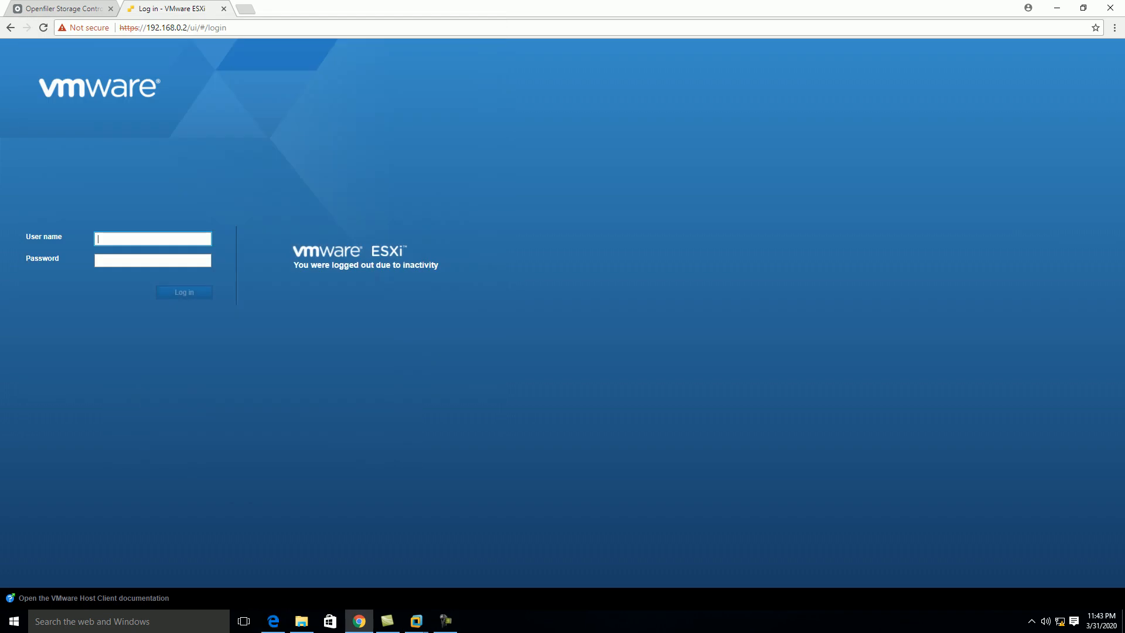
click(152, 239)
key(Down)
key(Down)
key(Return)
key(Tab)
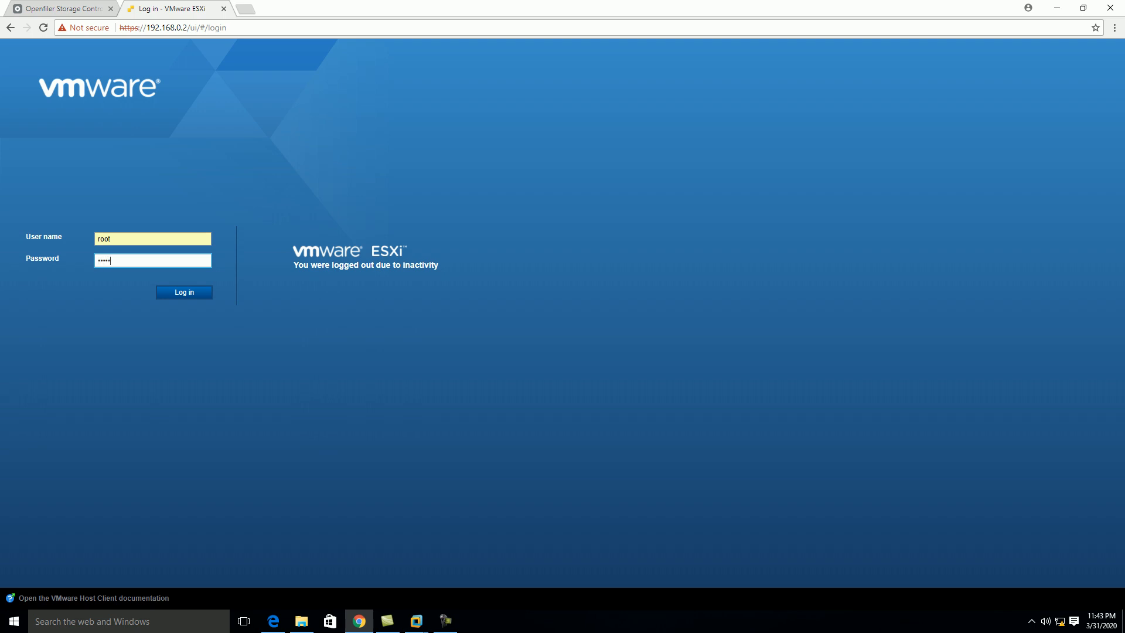
key(Return)
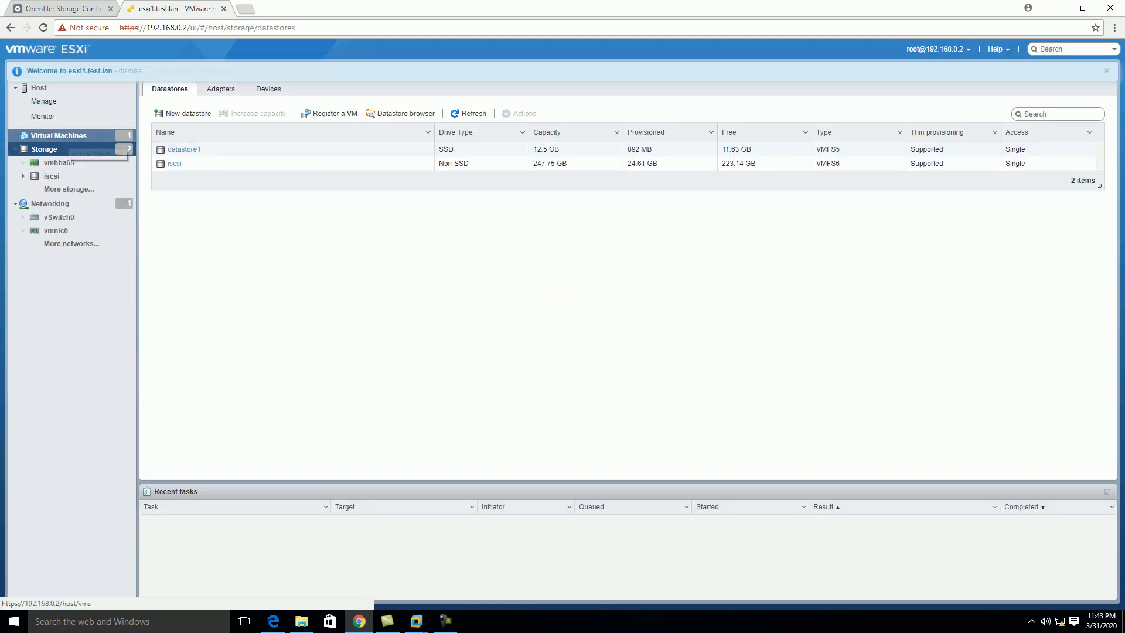
click(69, 138)
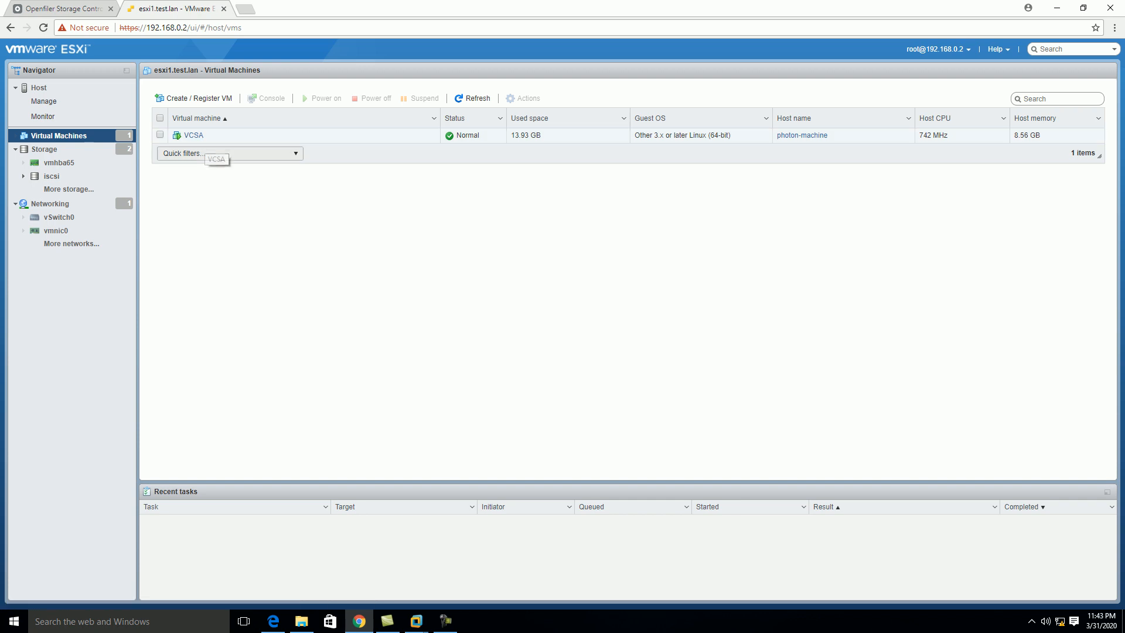
click(245, 8)
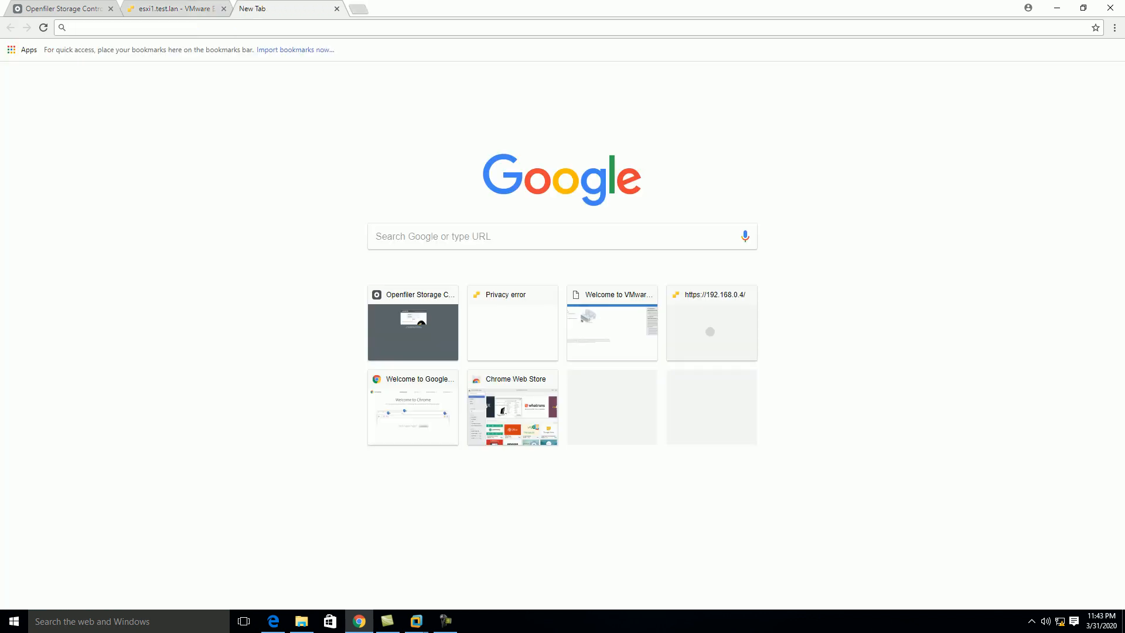
text(https://)
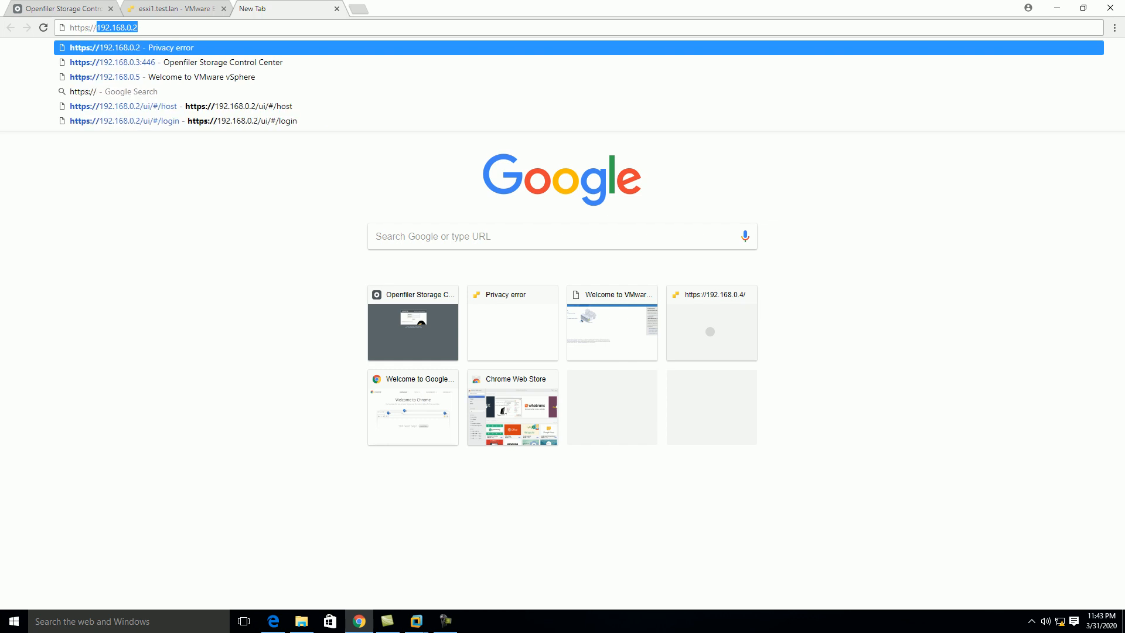
text(192.168.0.)
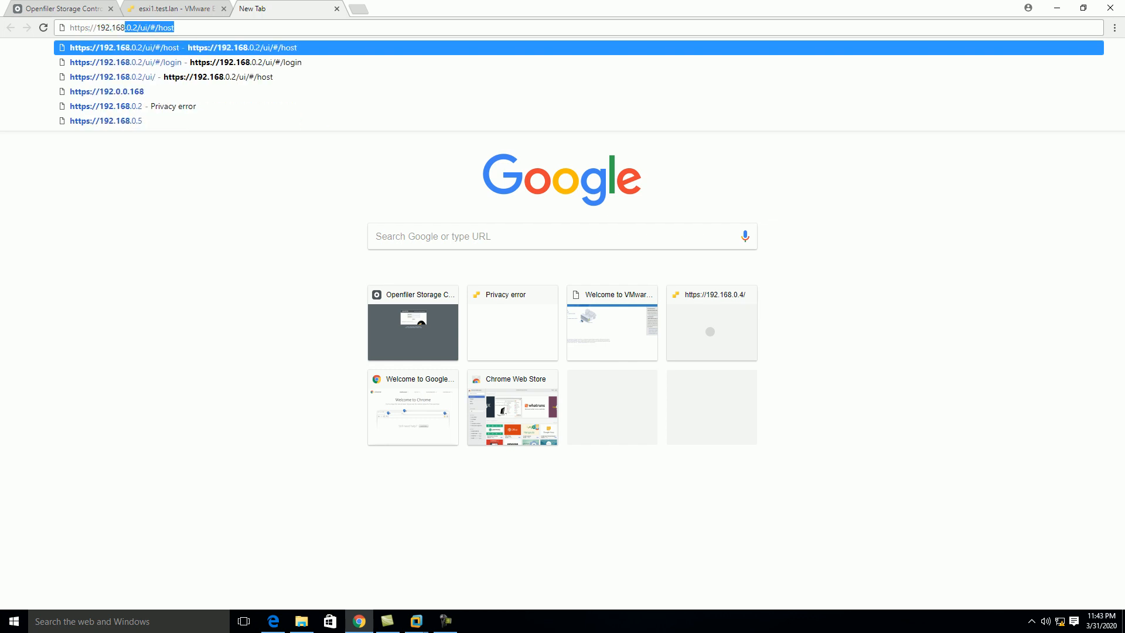
text(8)
key(Return)
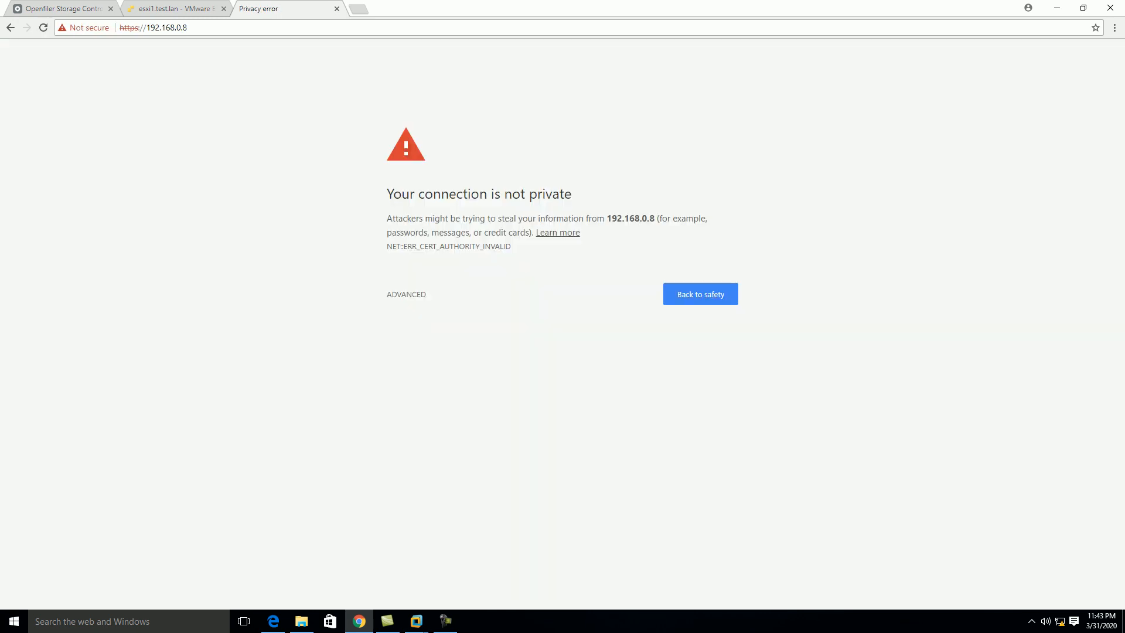
click(407, 295)
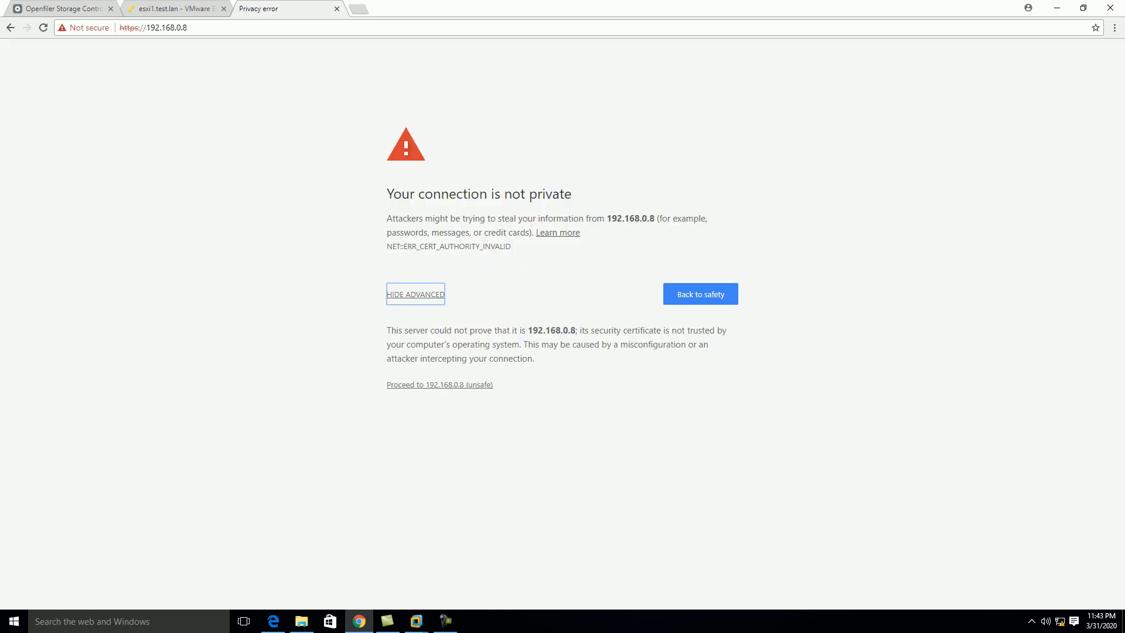
click(440, 385)
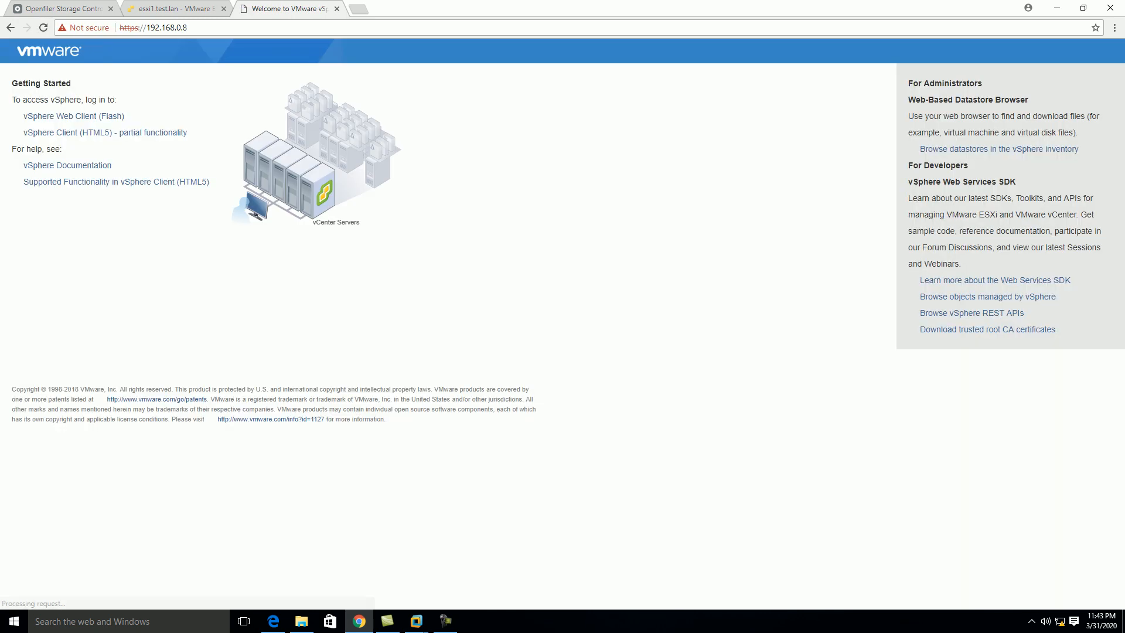
click(74, 116)
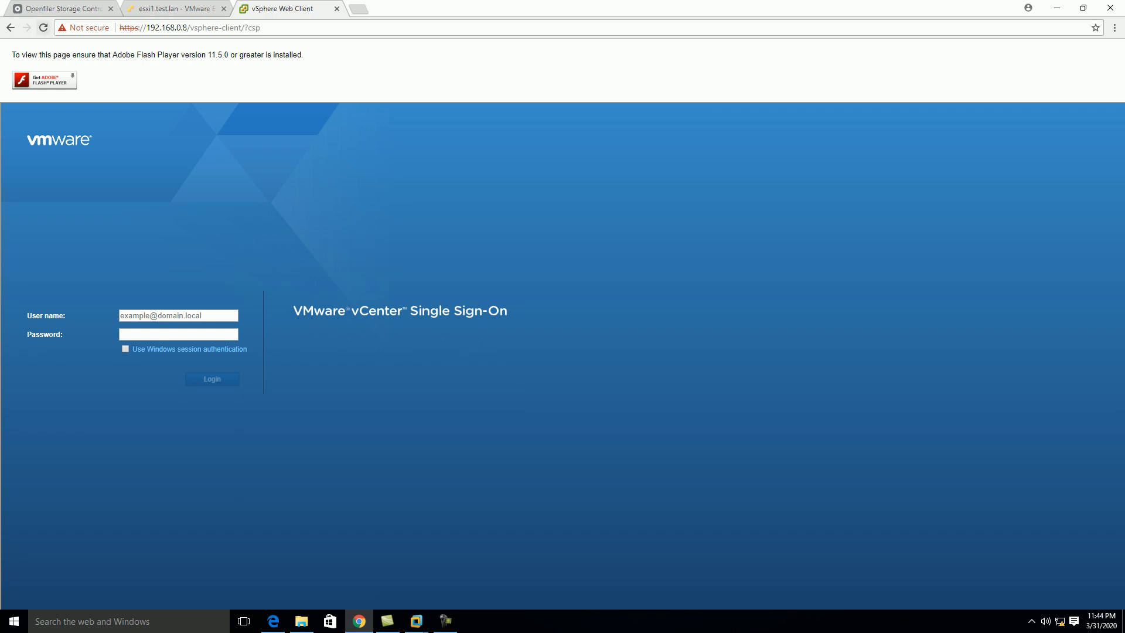
Allow Flash and sign in to the vSphere Web Client with the SSO administrator's user name and password
click(45, 80)
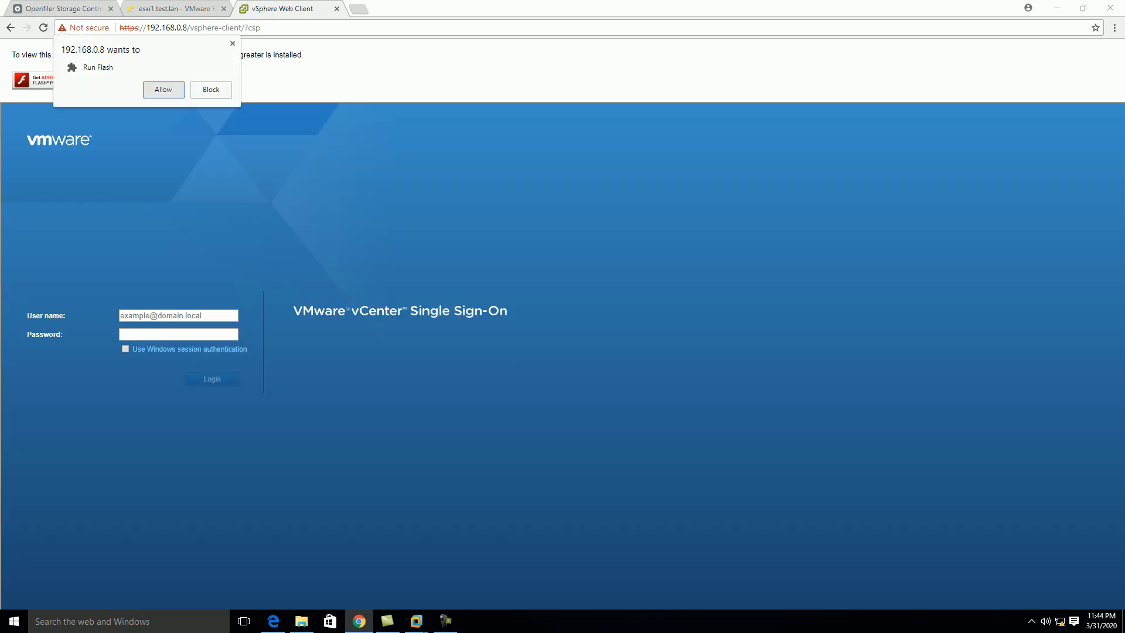
click(164, 90)
click(178, 252)
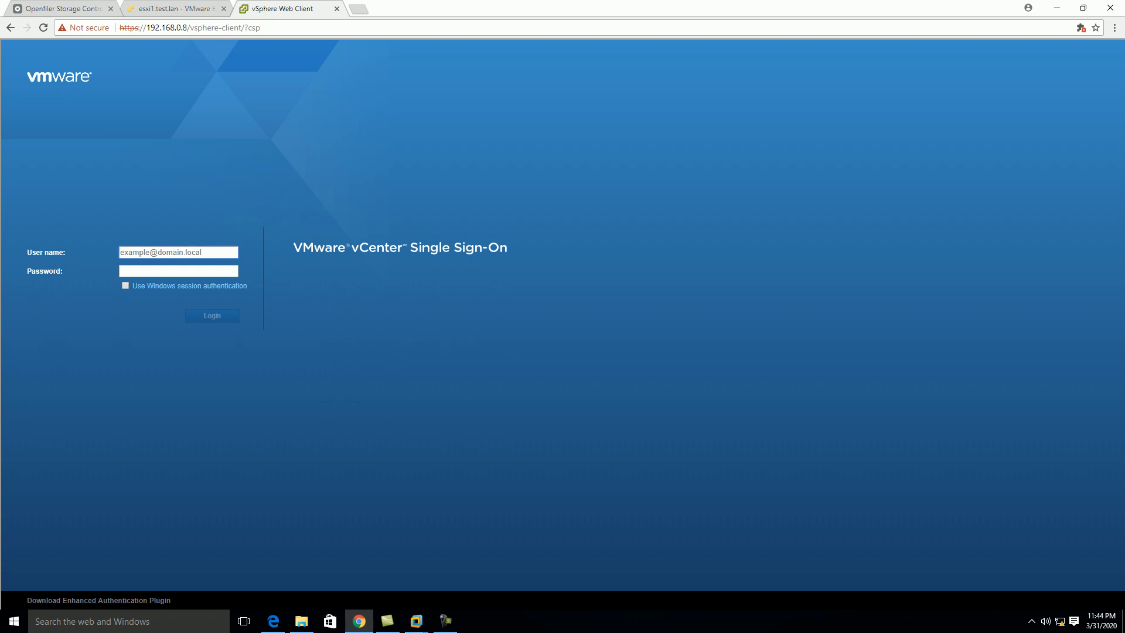
text(a)
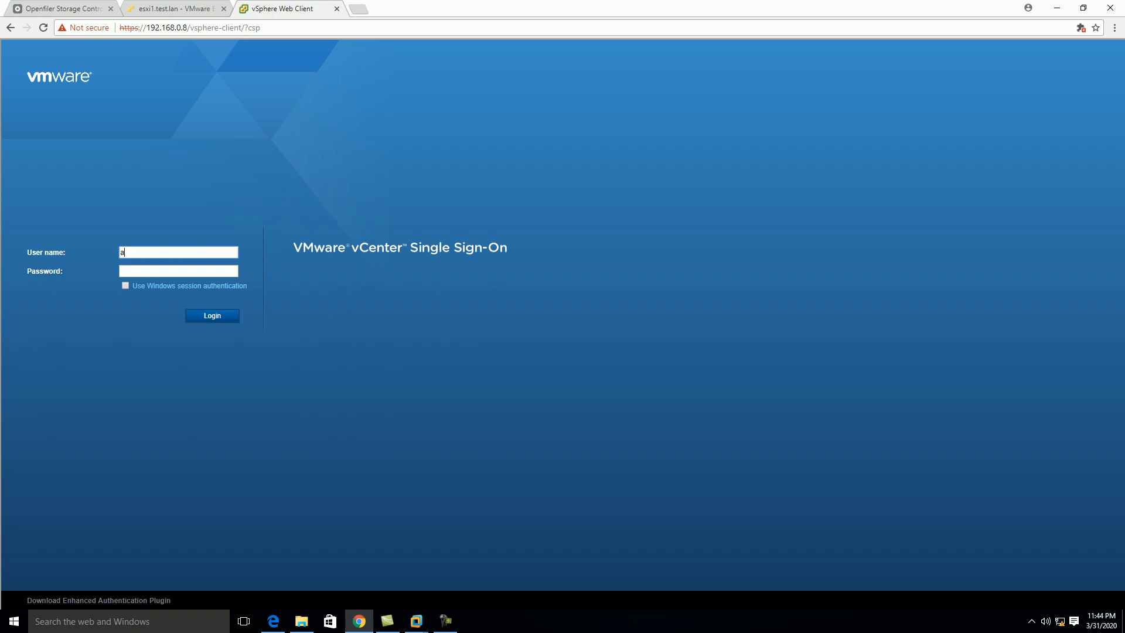
text(dministrator@vsphere.local)
key(Tab)
text(P••••••)
key(Return)
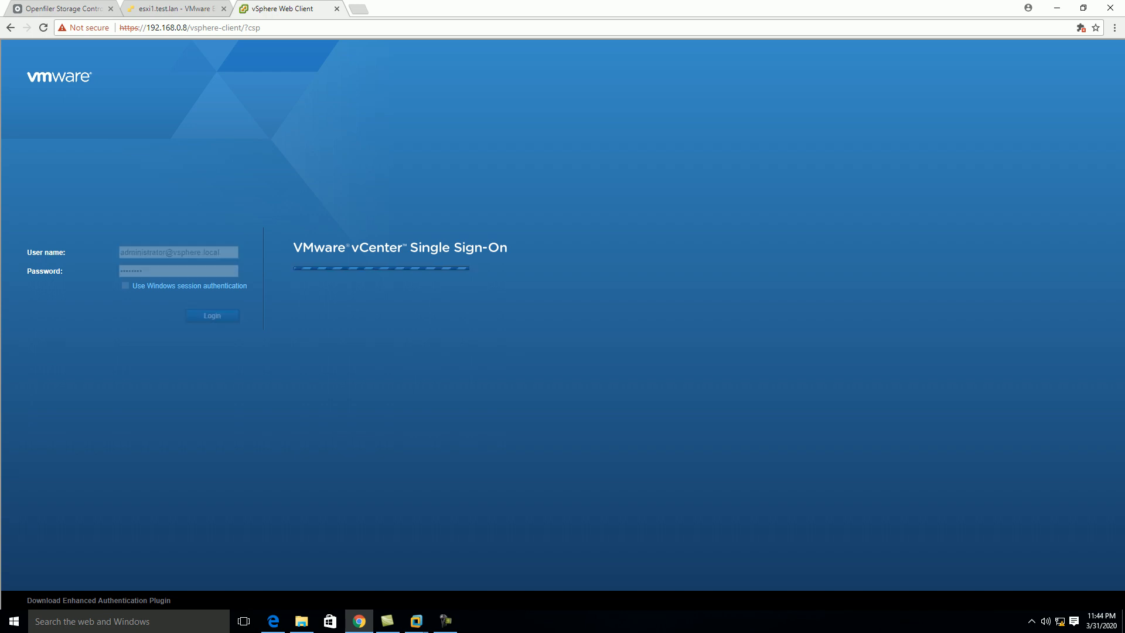